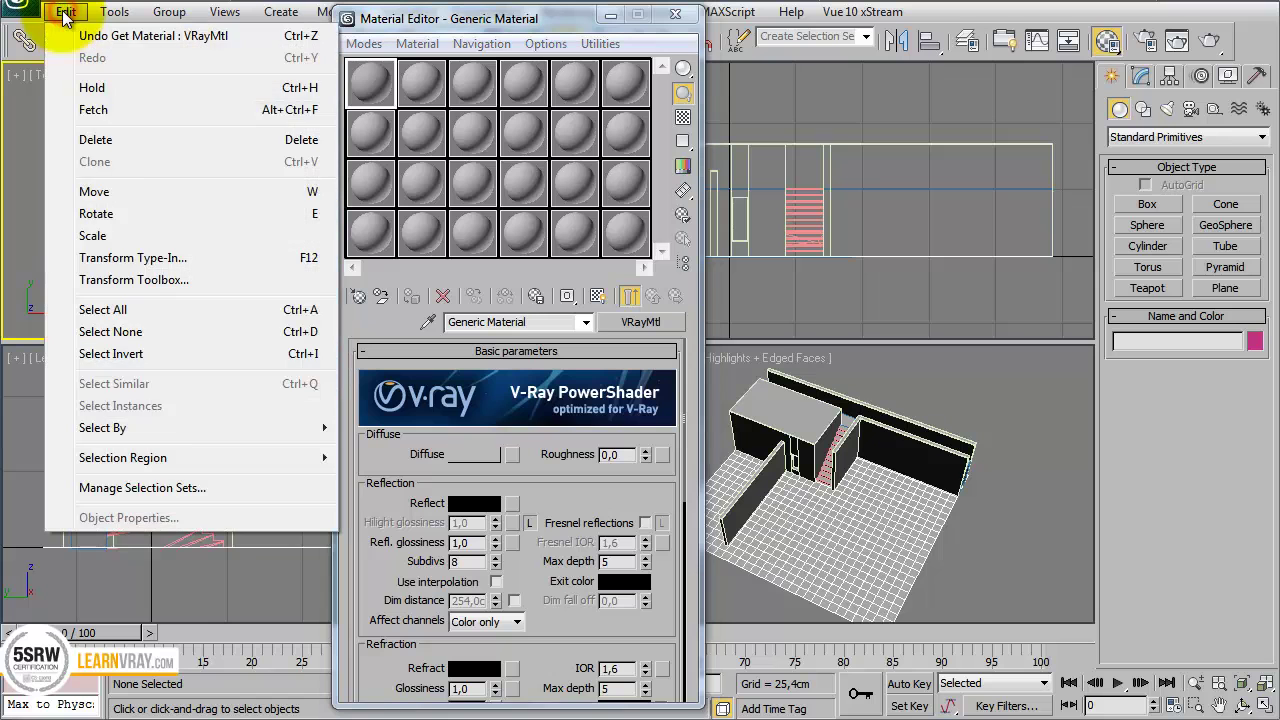
- Assign the Generic Material VRayMtl to every object in the scene, close the Material Editor and clear the selection
click(103, 310)
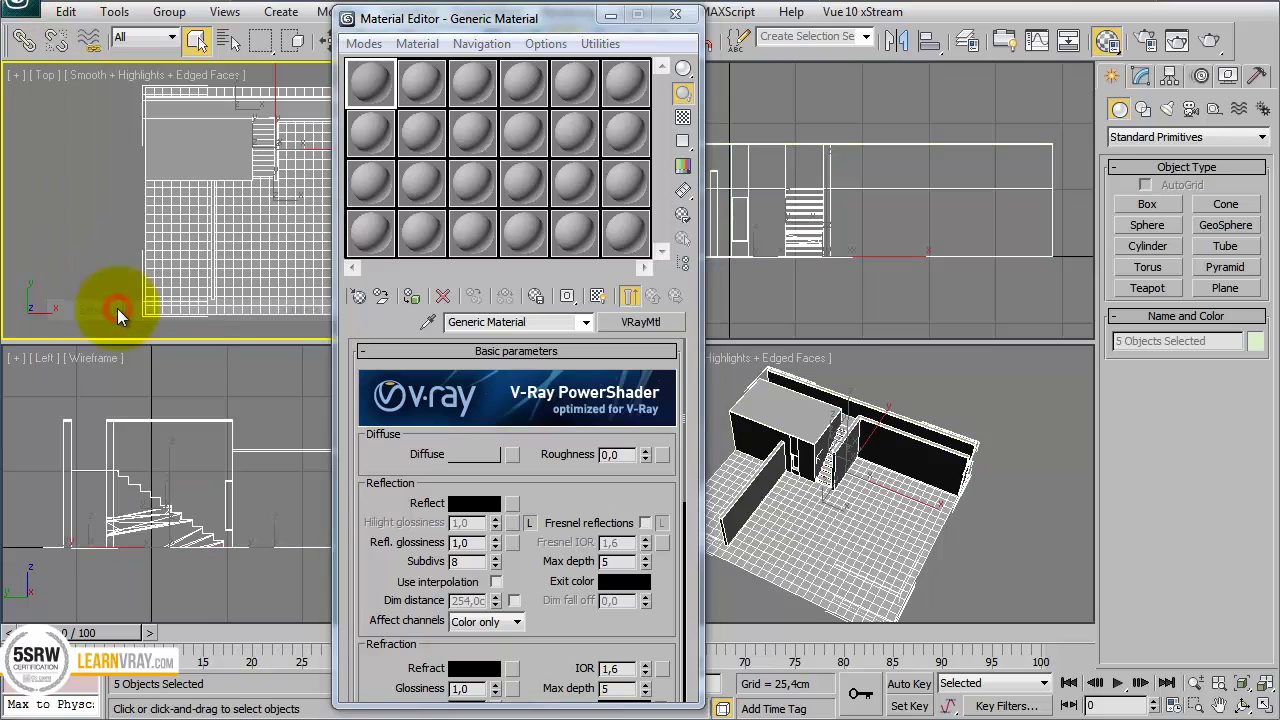
click(411, 298)
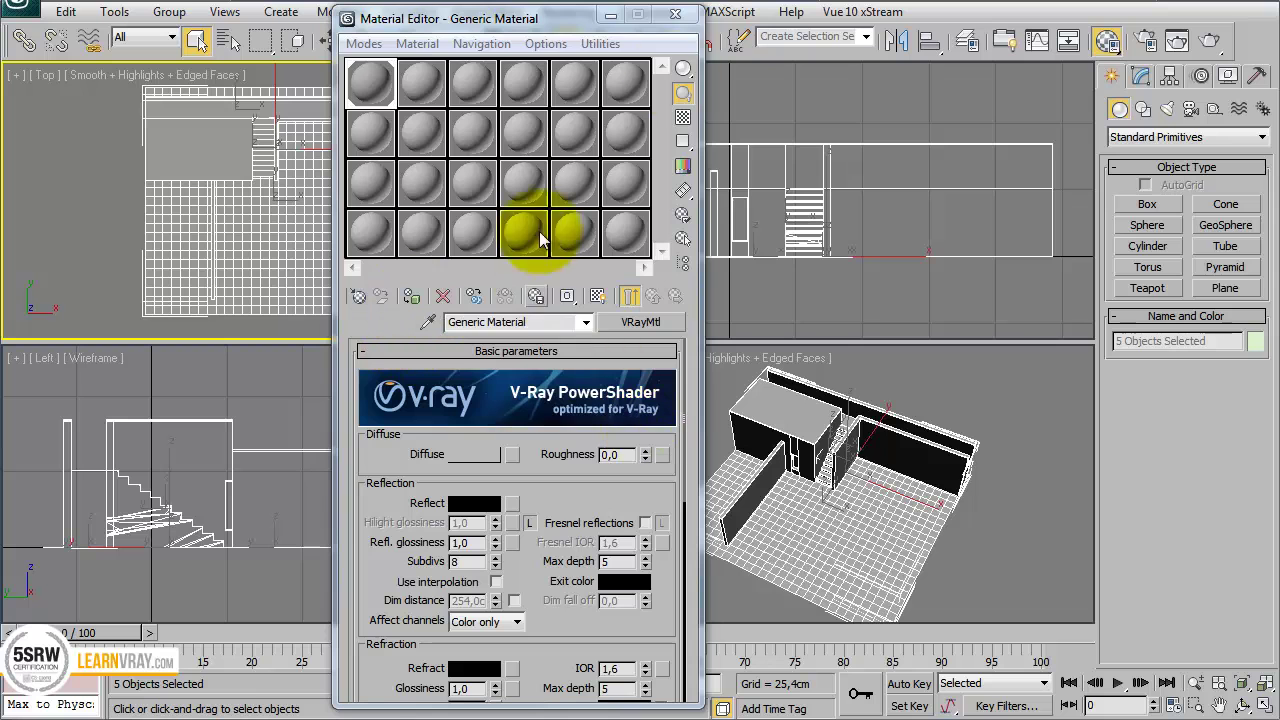
click(673, 14)
key(ctrl+d)
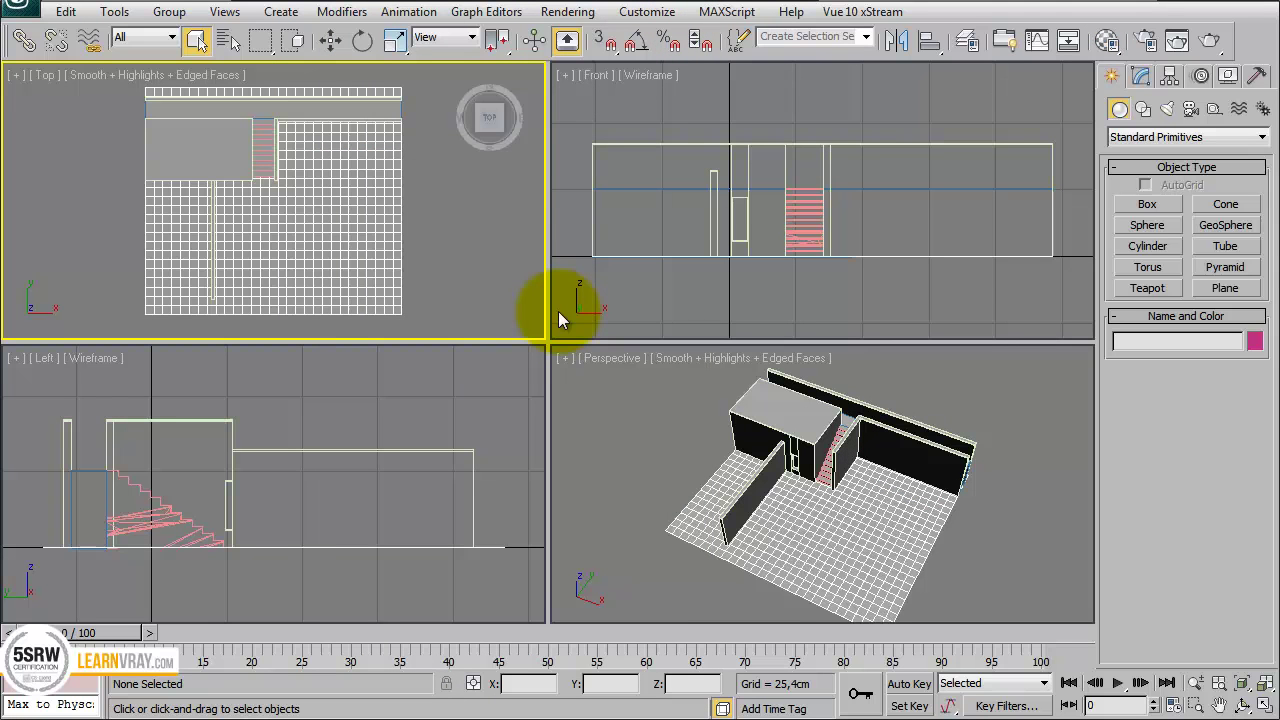
- Create a targeted VRayPhysicalCamera in the Top view, placed in front of the floor and aimed straight at its middle
click(469, 240)
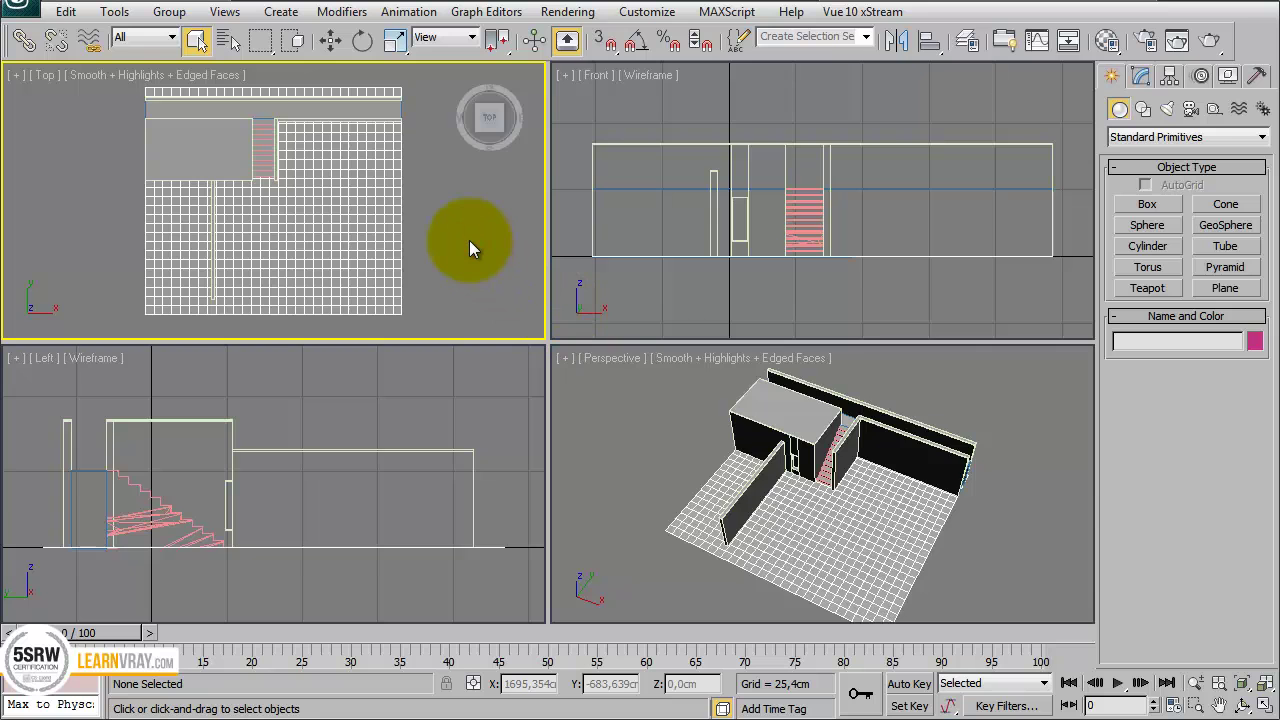
key(alt+w)
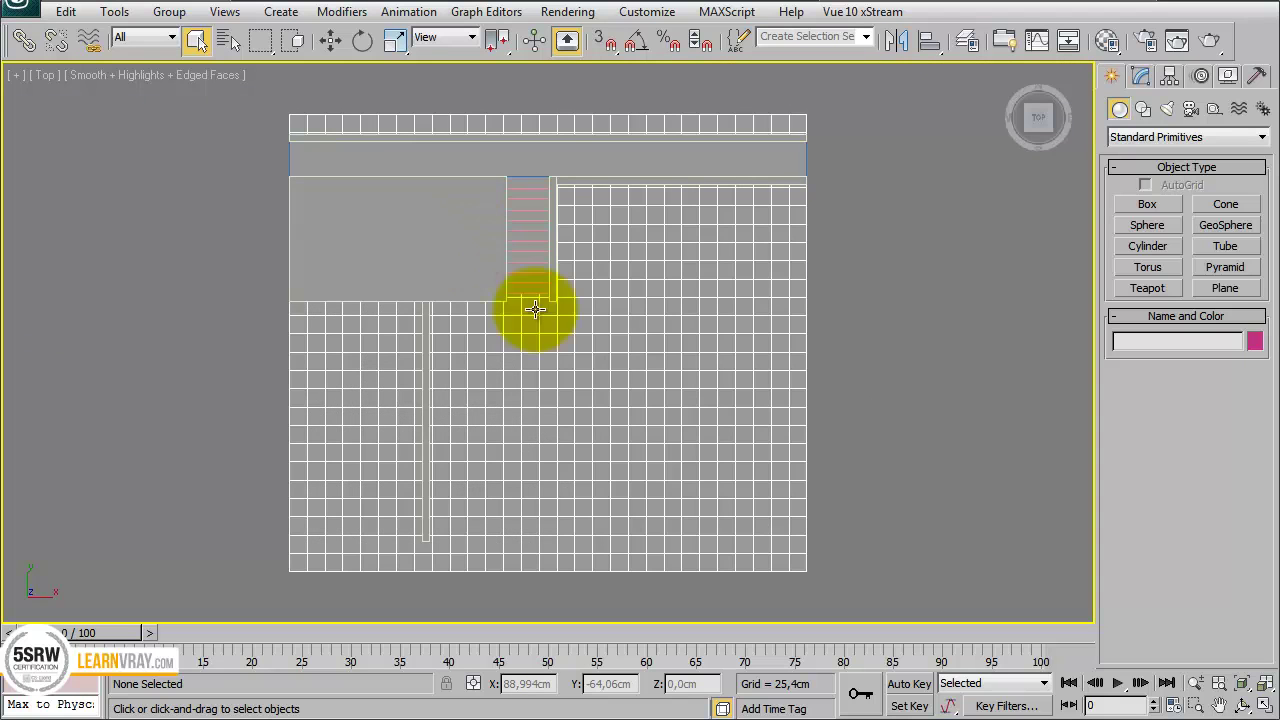
scroll(873, 328, down, 5)
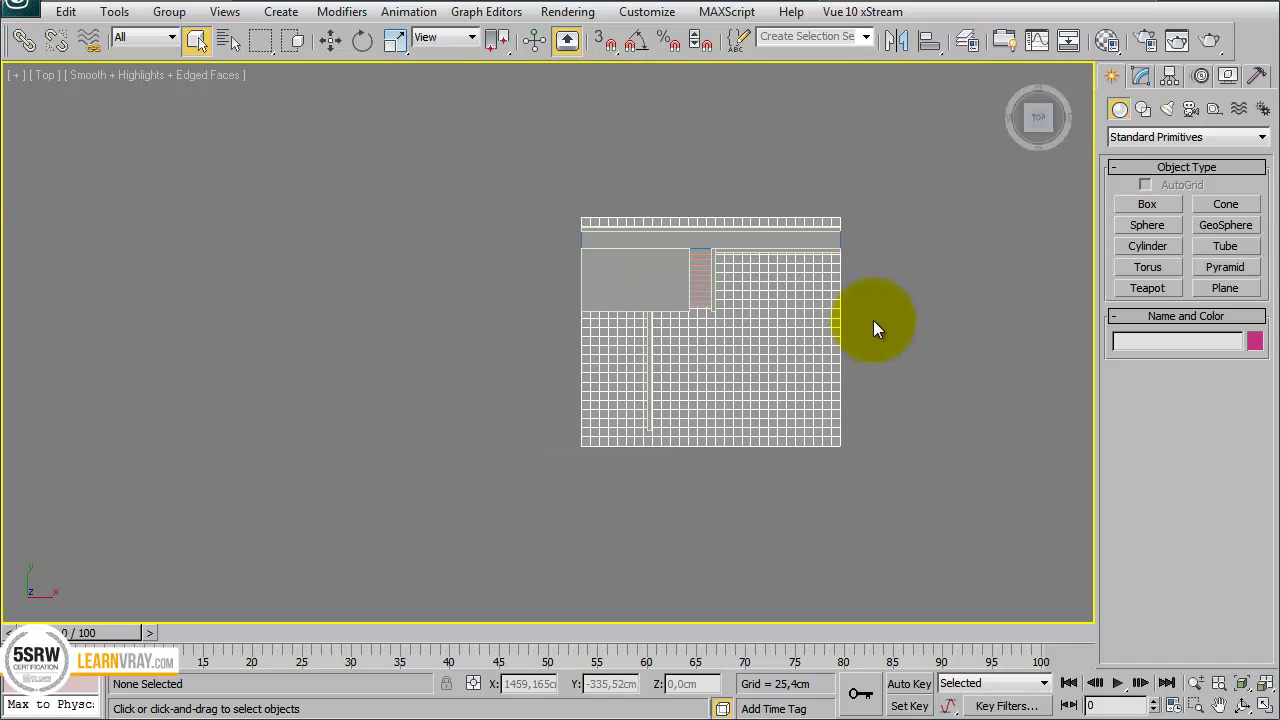
middle_drag(870, 328, 726, 271)
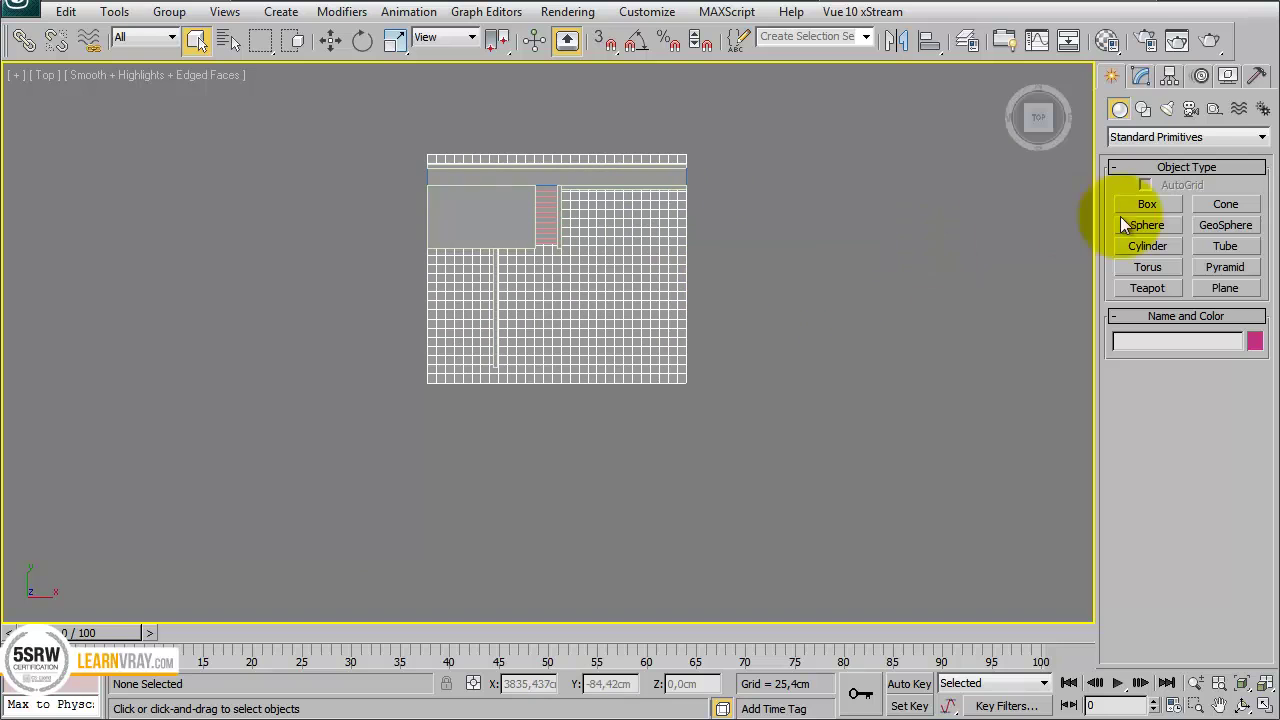
click(1191, 108)
click(1185, 137)
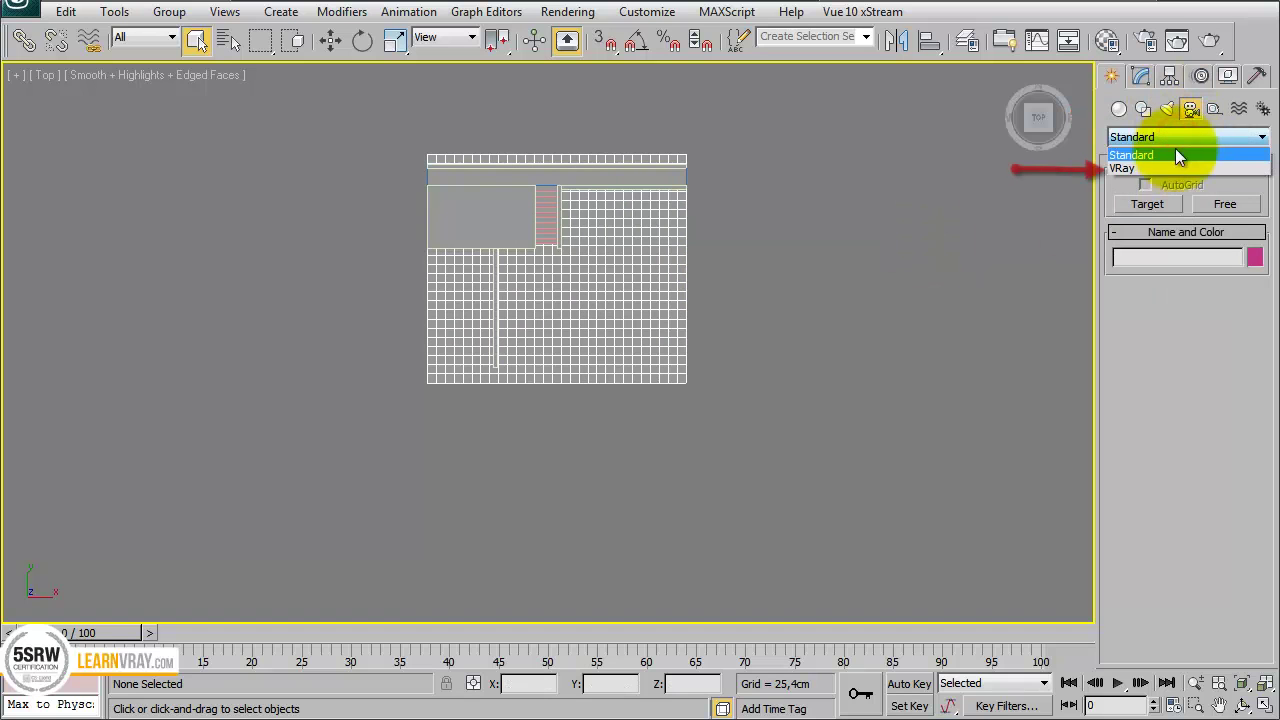
click(1174, 167)
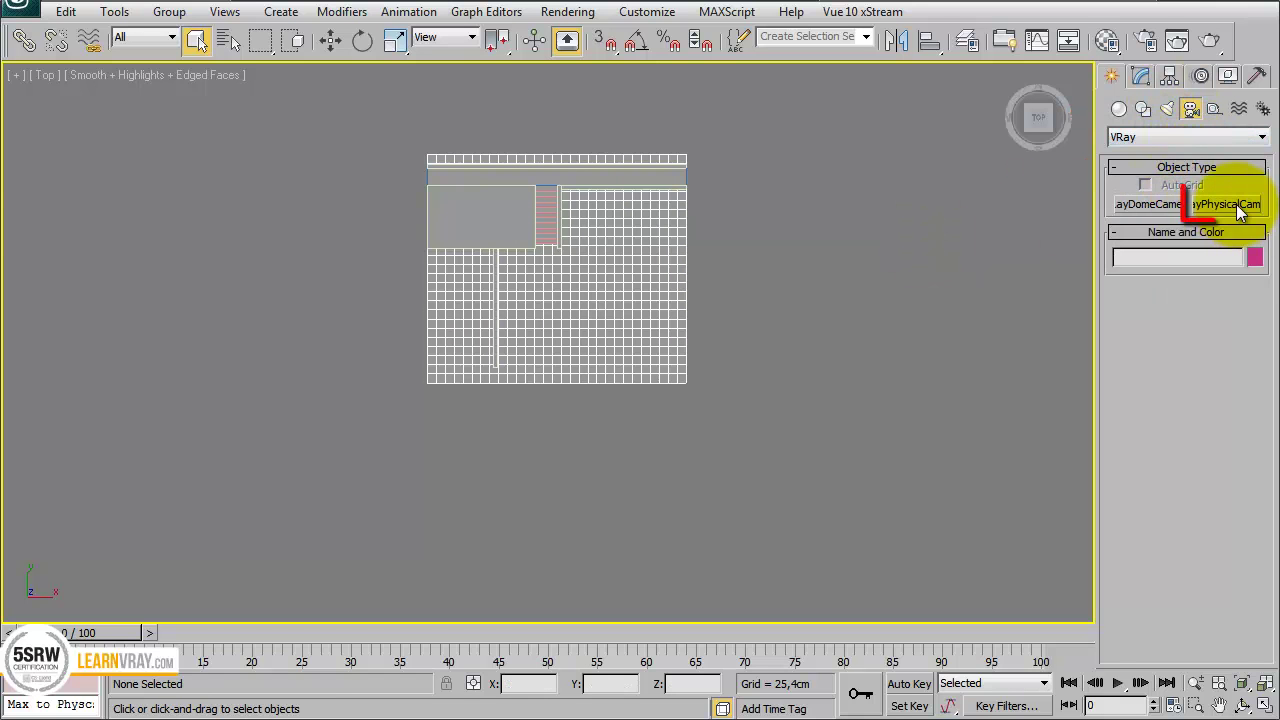
click(1236, 204)
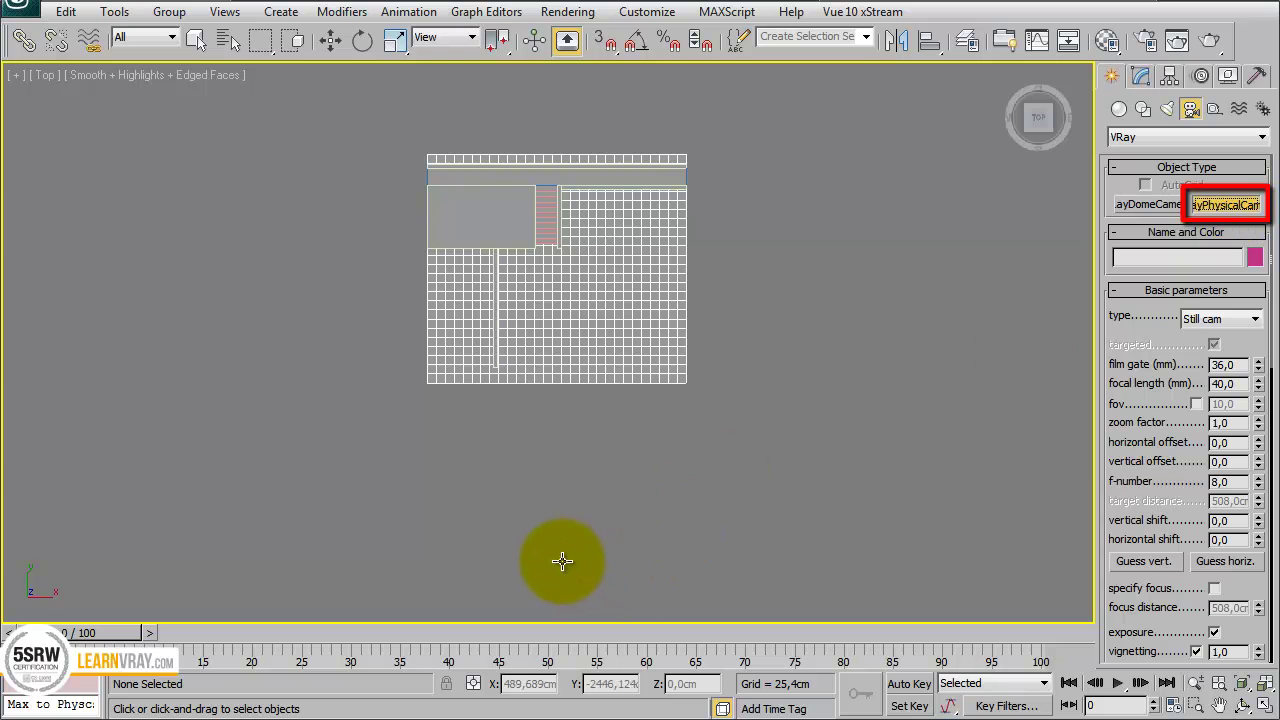
drag(559, 554, 558, 298)
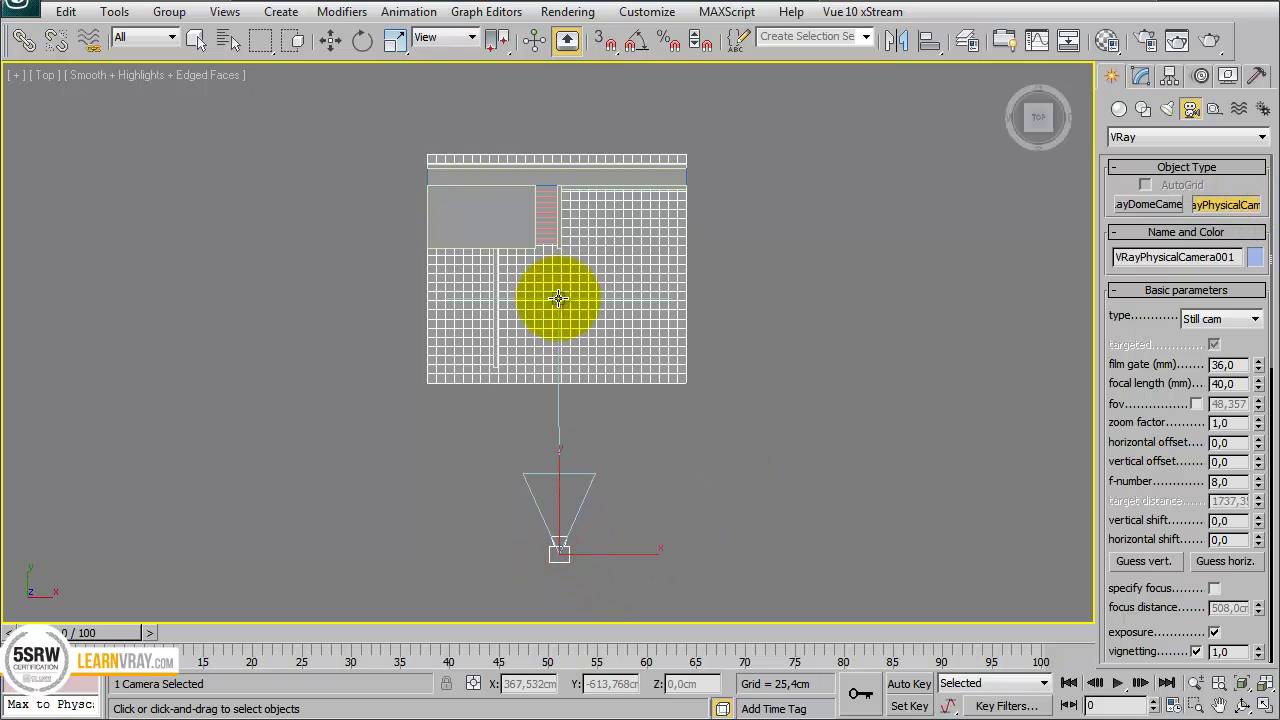
right_click(698, 432)
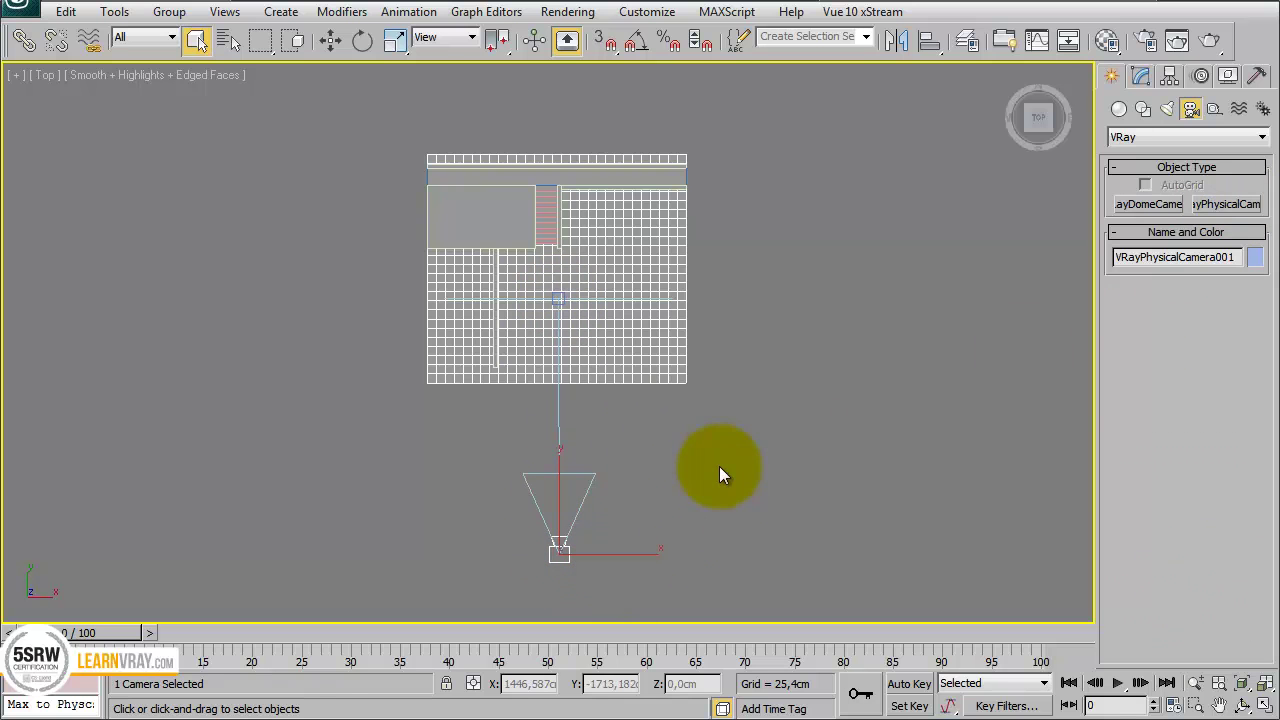
- Create a VRaySun in the Top view, placed to the lower left and aimed at the stairs, accepting the automatic VRaySky environment map
click(1169, 107)
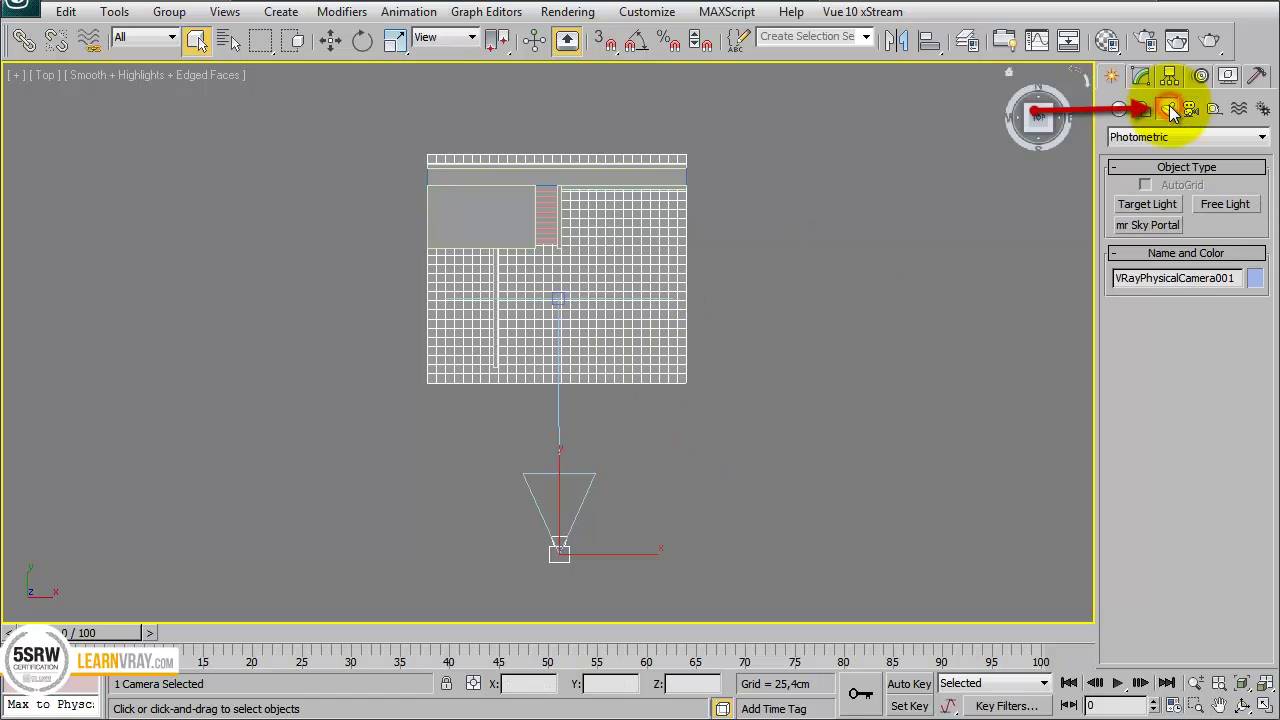
click(1177, 139)
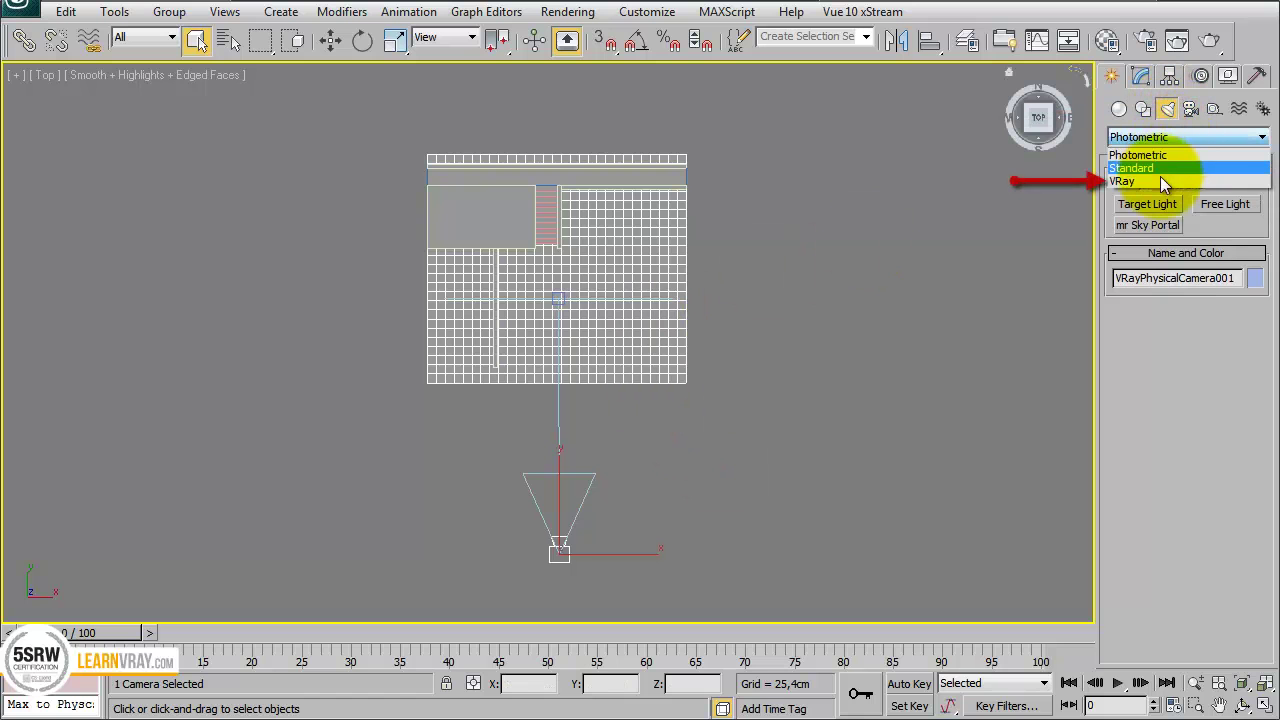
click(1160, 179)
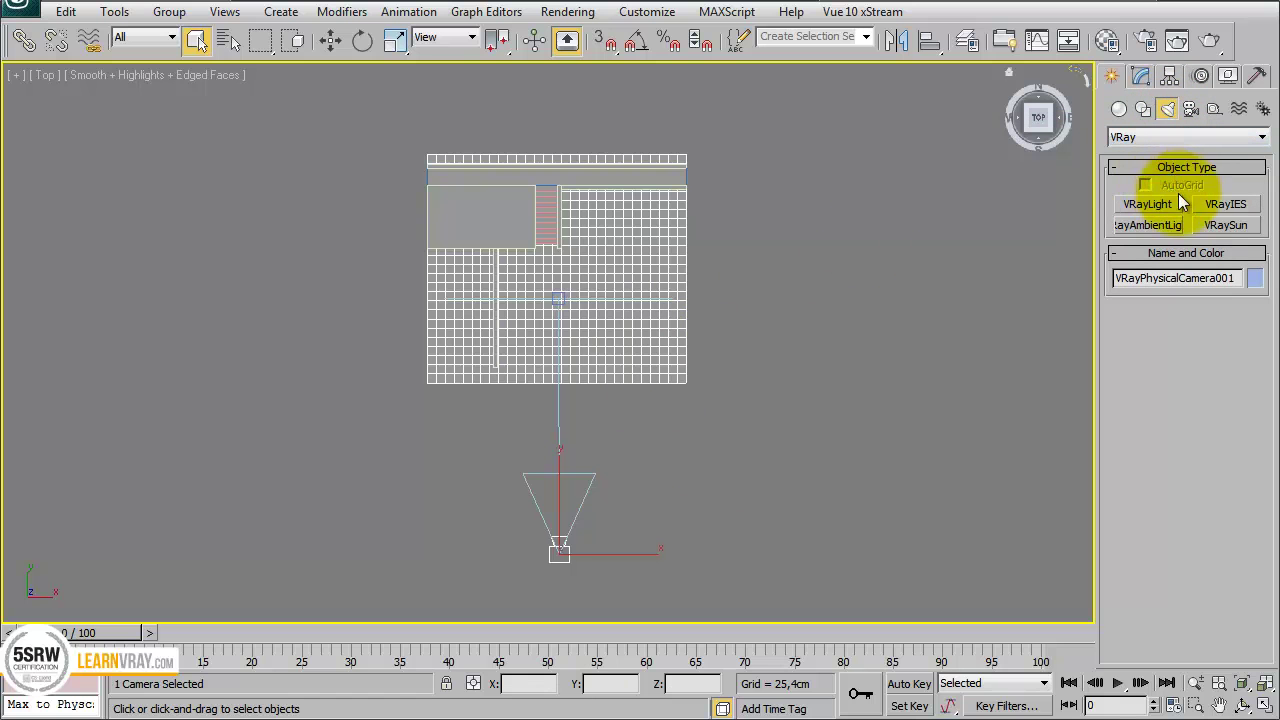
click(1226, 226)
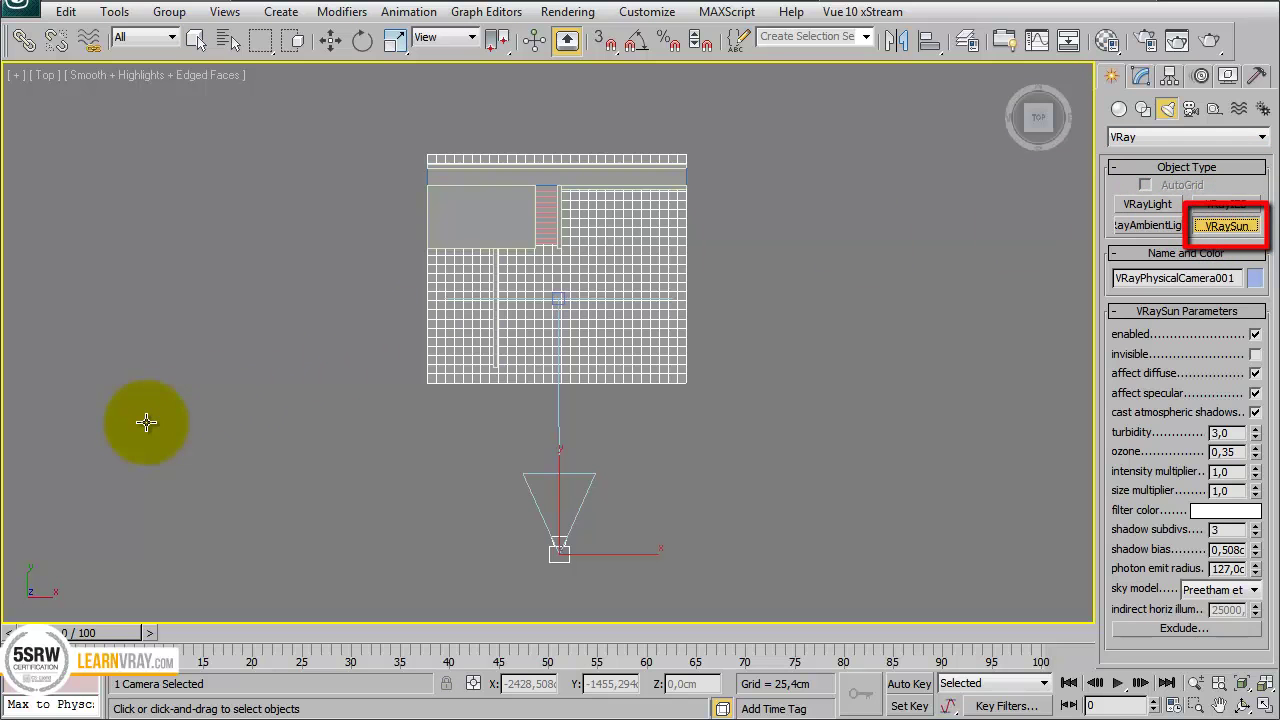
drag(146, 422, 557, 259)
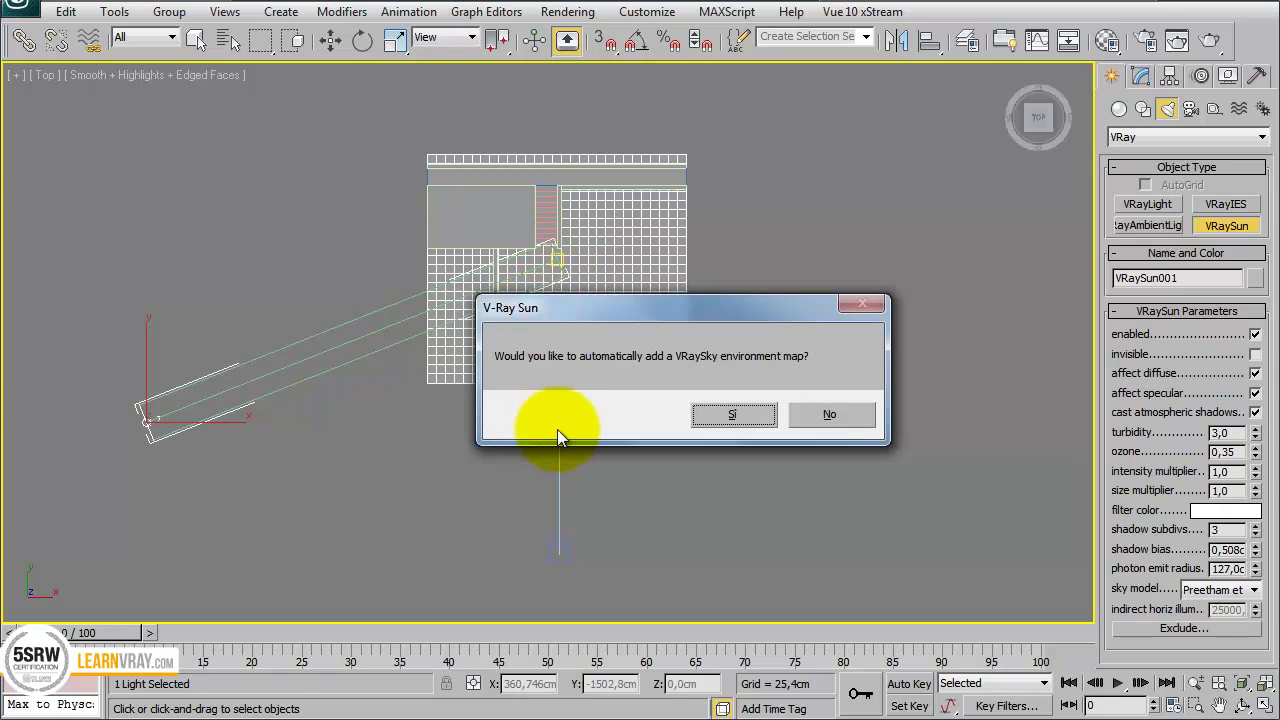
click(740, 422)
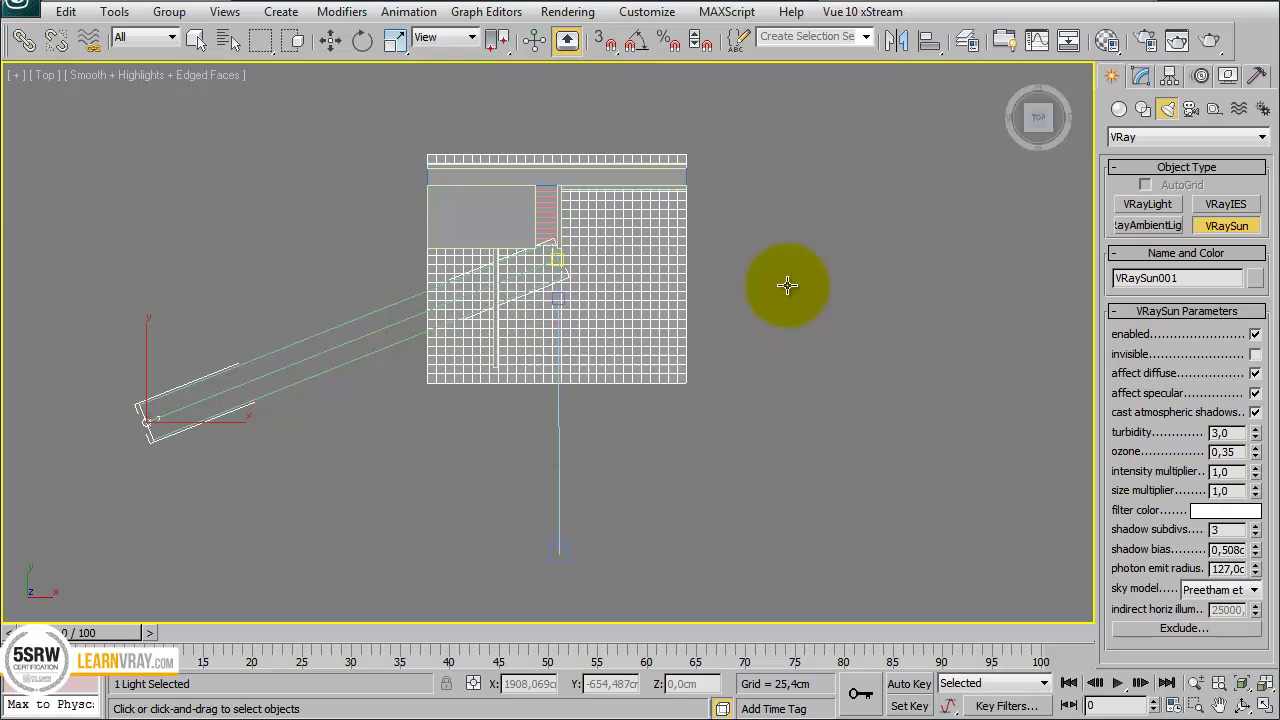
- Check the VRaySky environment map and its Use Map option in the environment settings
click(567, 14)
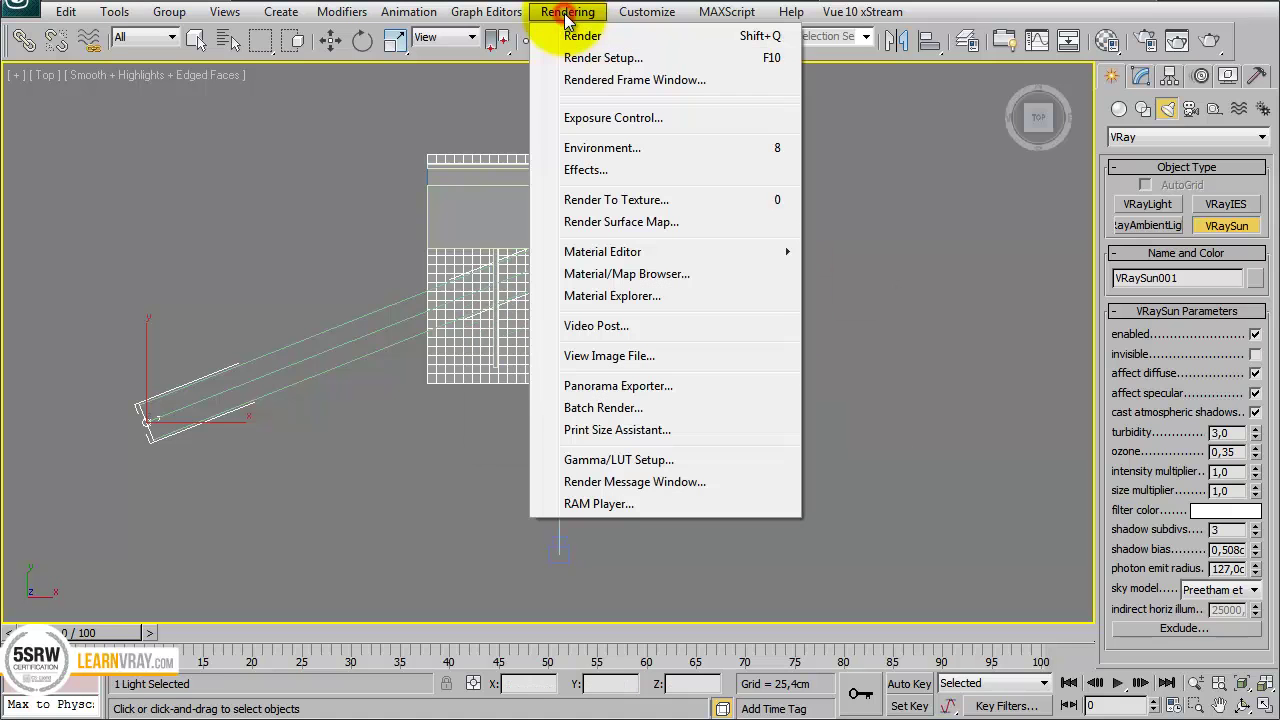
click(596, 150)
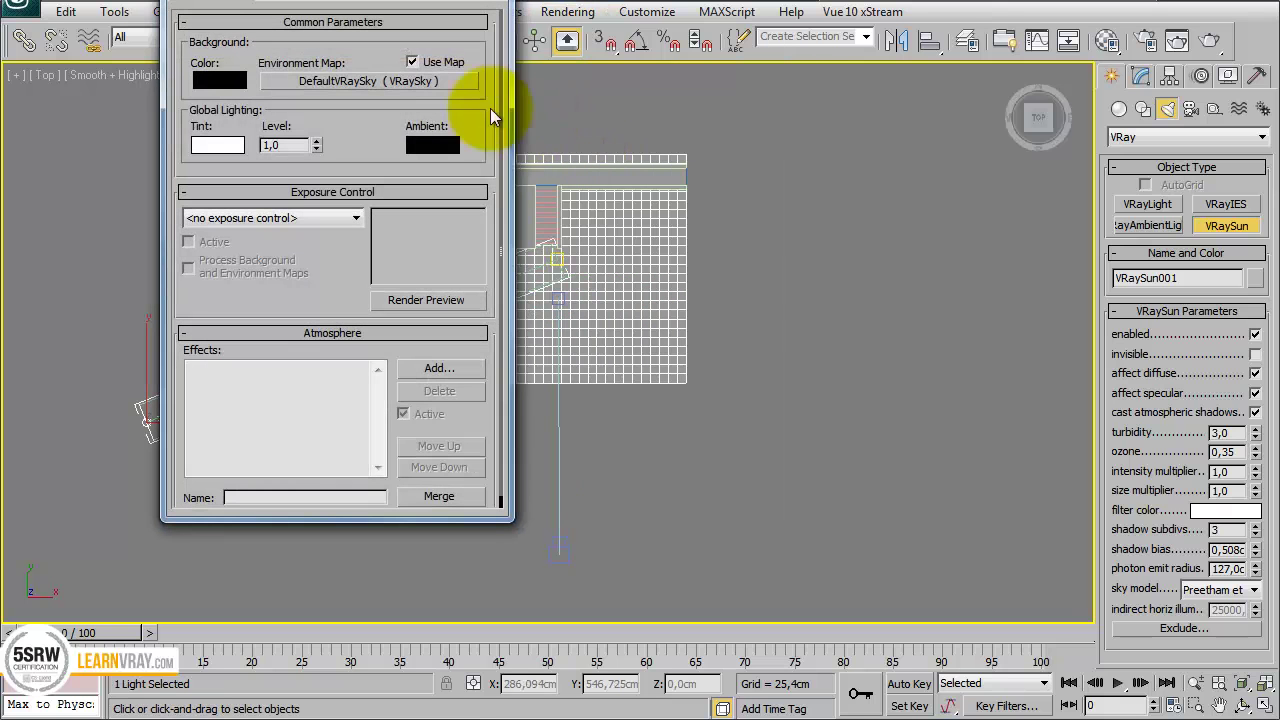
click(334, 88)
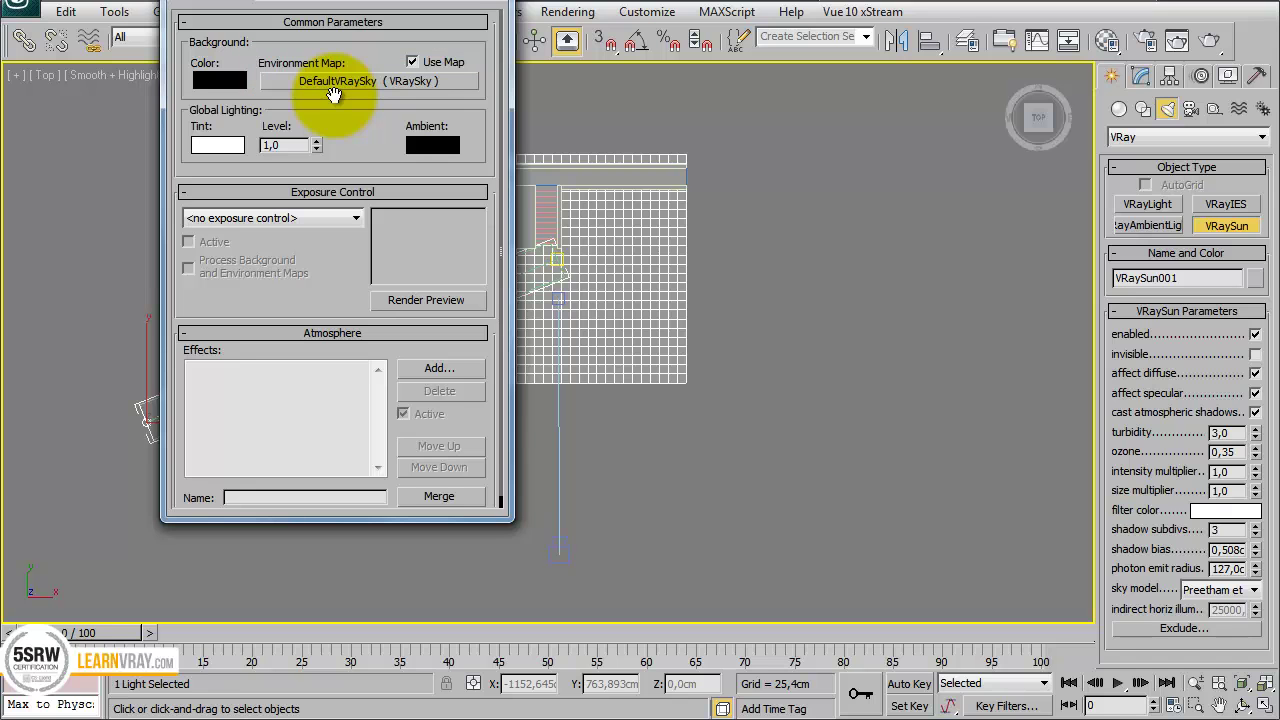
click(413, 63)
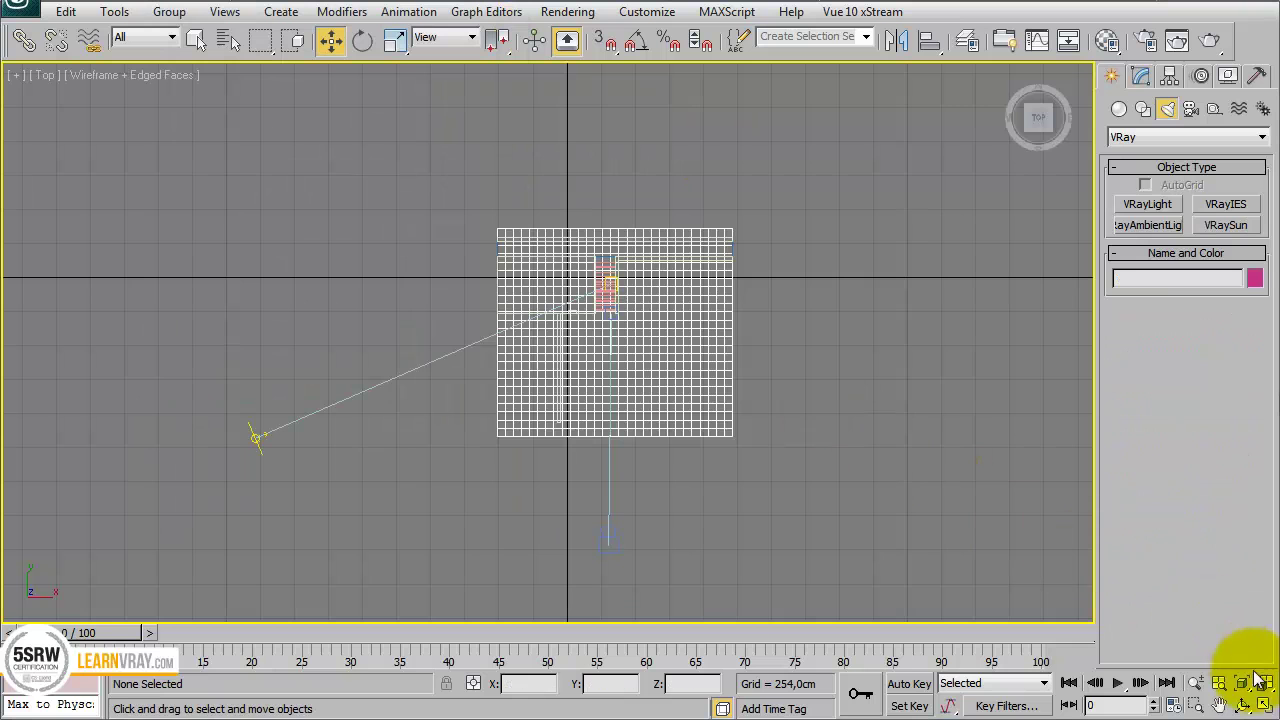
- Raise the physical camera straight up in the Front view to a height of about 179 cm
click(1265, 705)
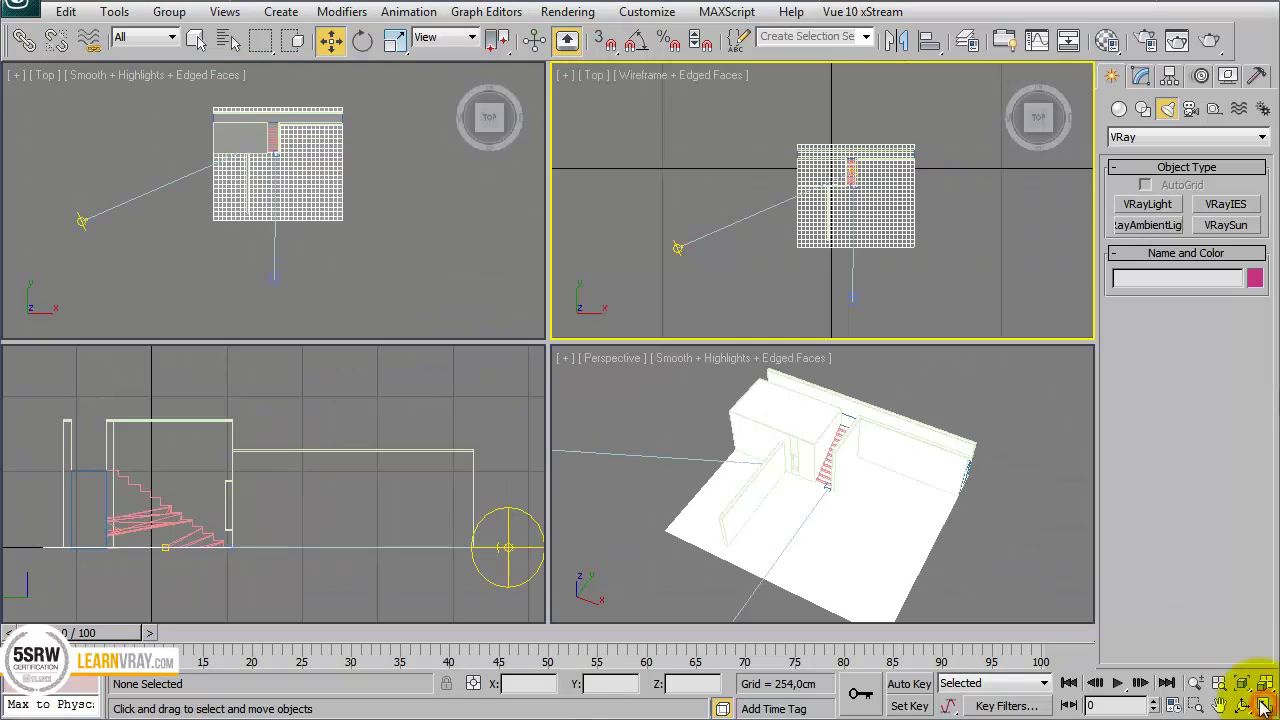
key(f)
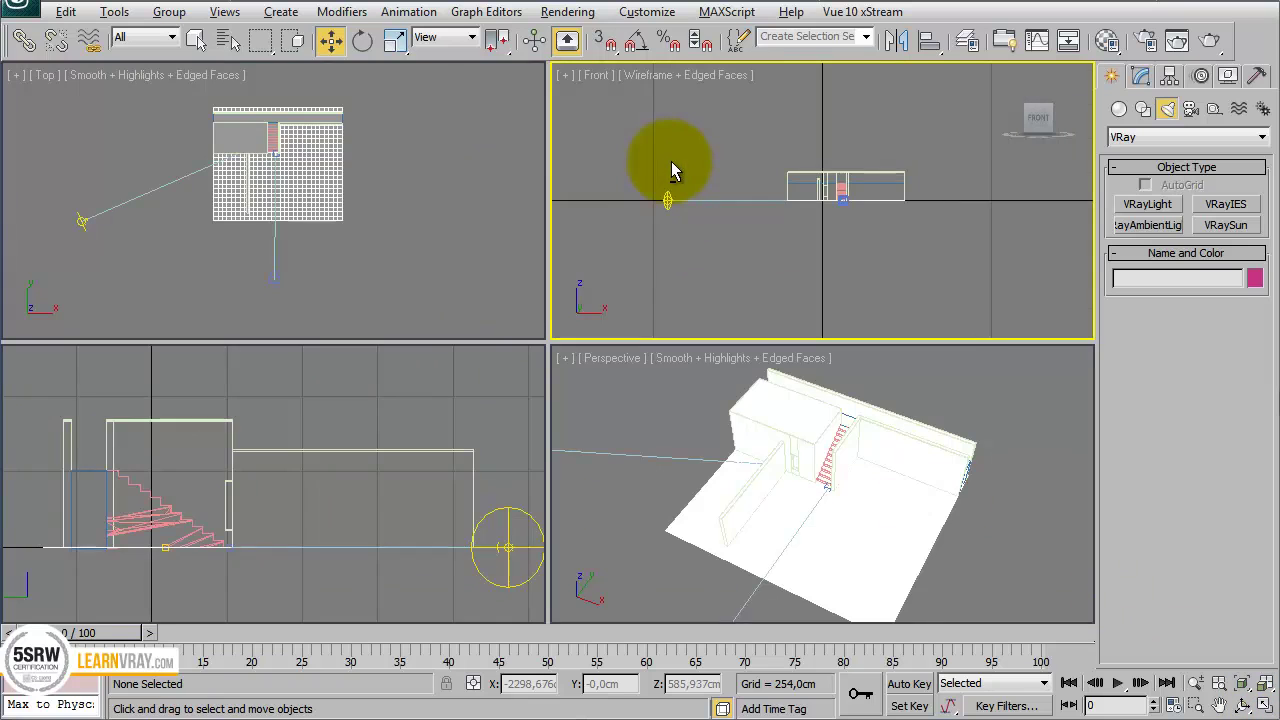
key(alt+w)
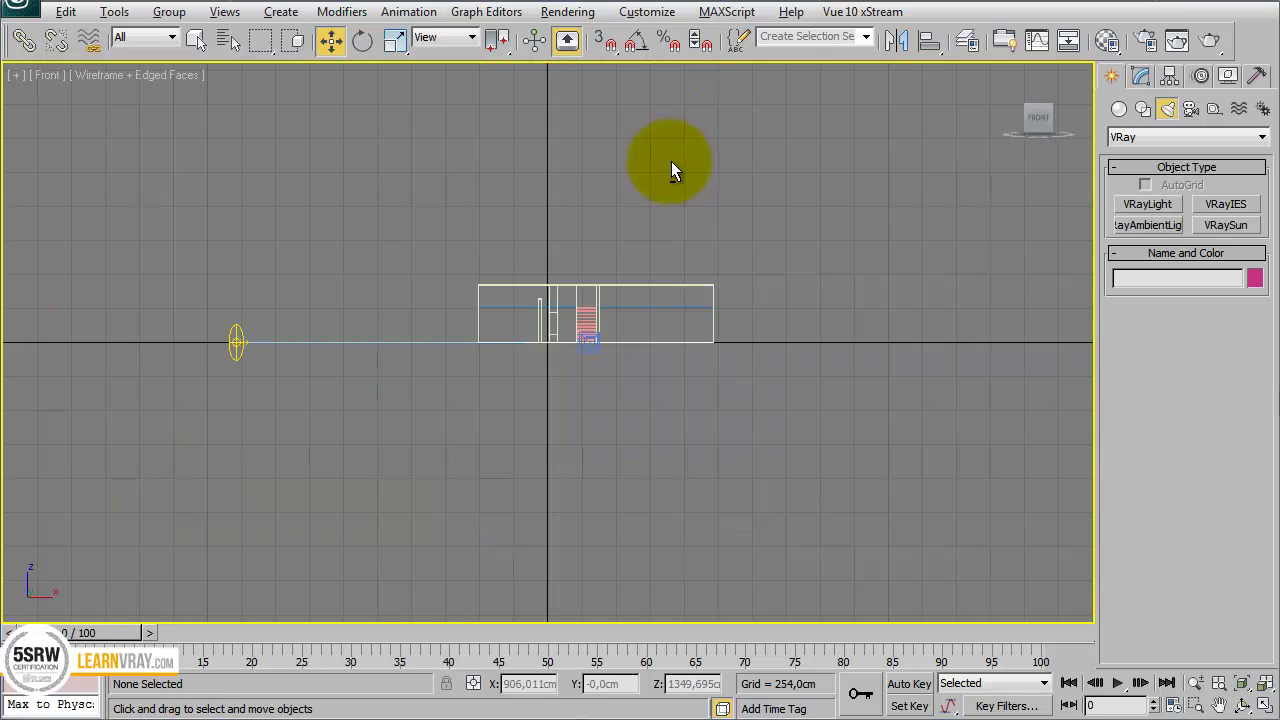
click(590, 340)
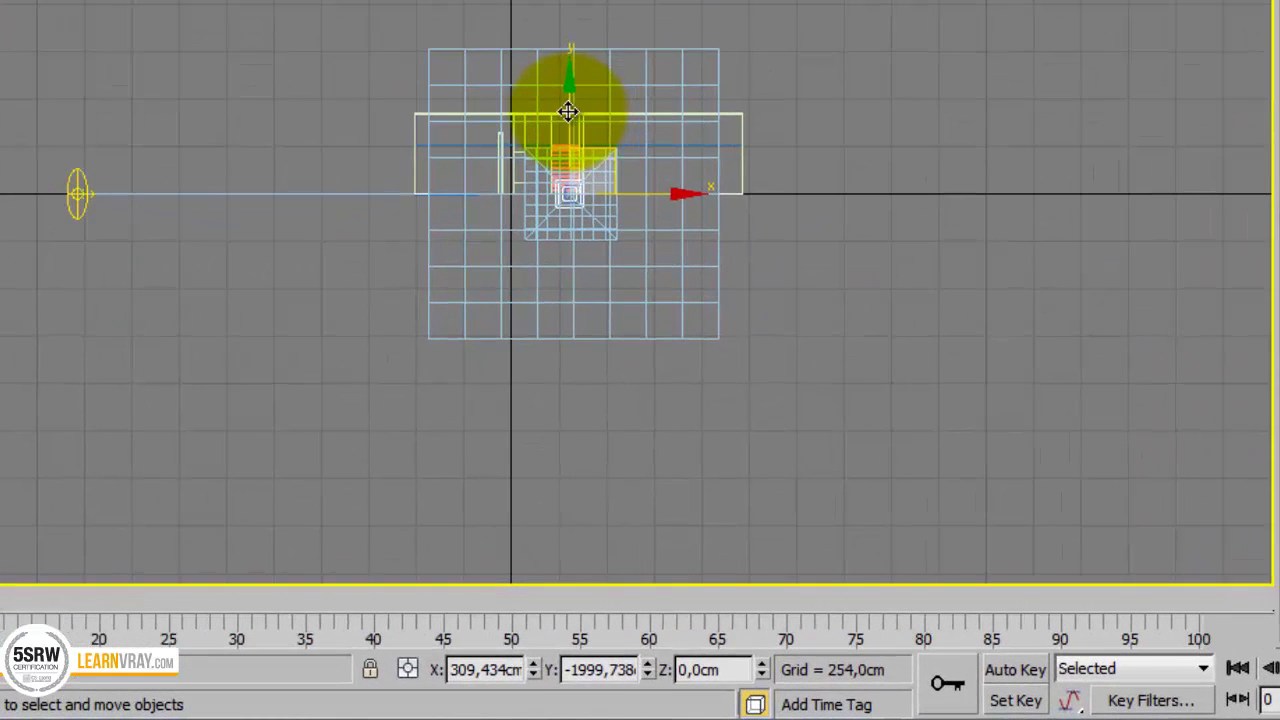
drag(577, 191, 578, 185)
drag(567, 103, 568, 76)
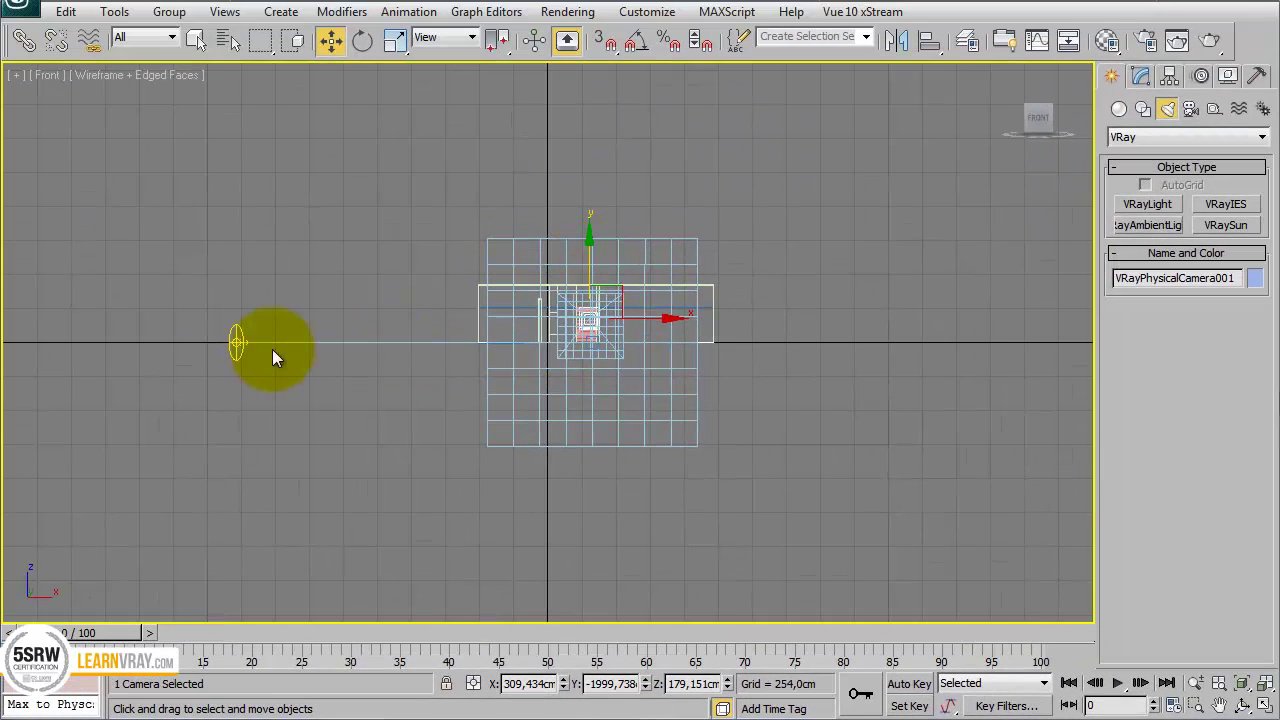
- Raise the VRaySun vertically by about 1790 cm in the Front view so it shines down on the building, then deselect it
click(232, 337)
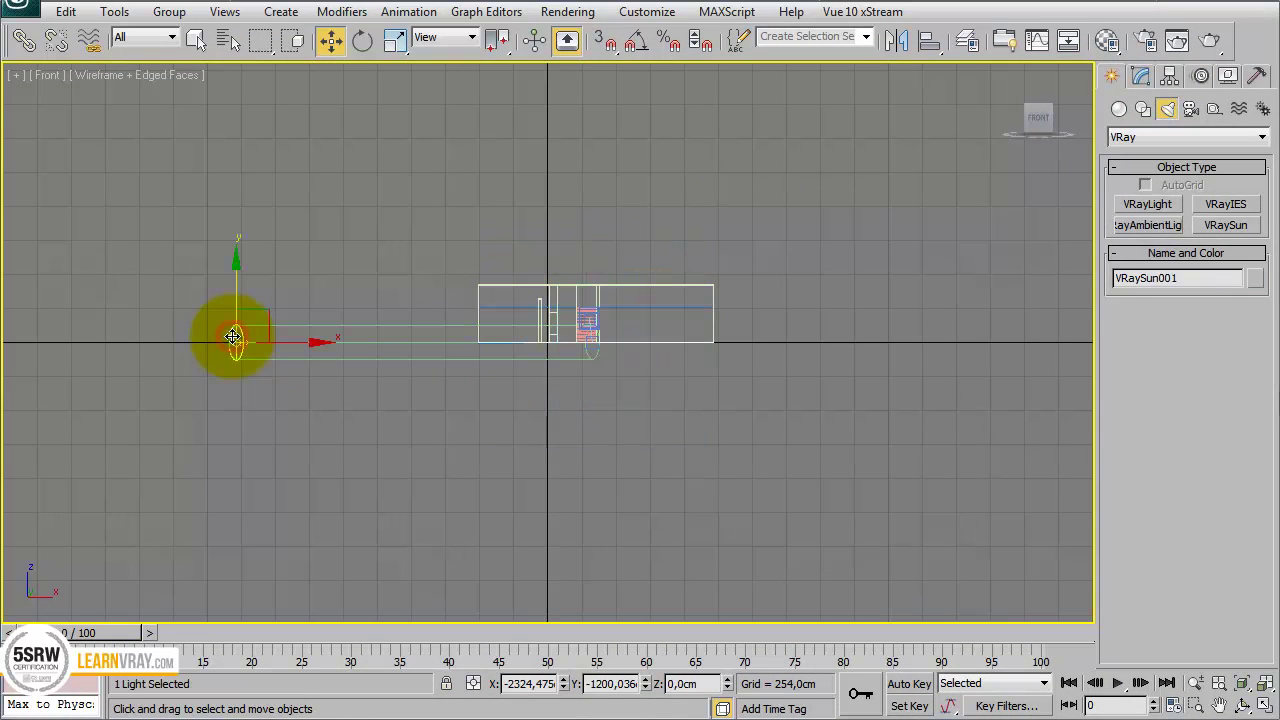
drag(236, 291, 245, 50)
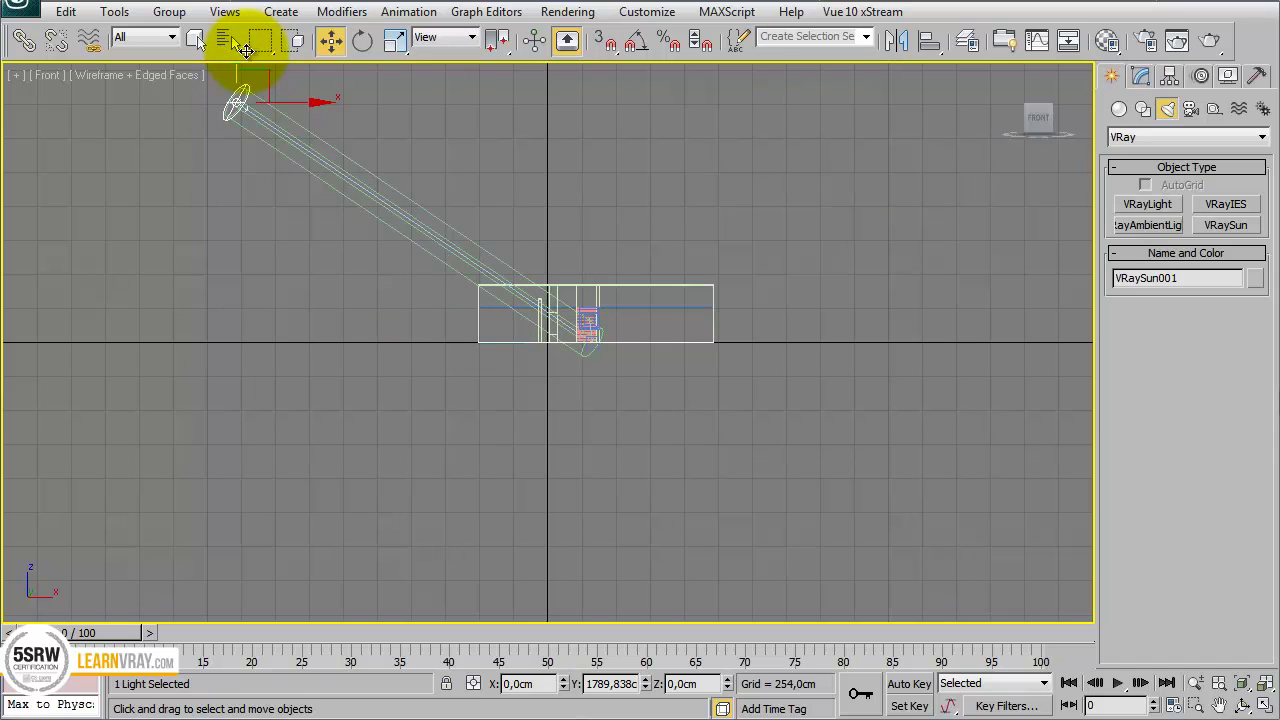
click(399, 321)
- Look through the VRayPhysicalCamera, dolly it back and truck it vertically to frame the whole building
click(47, 80)
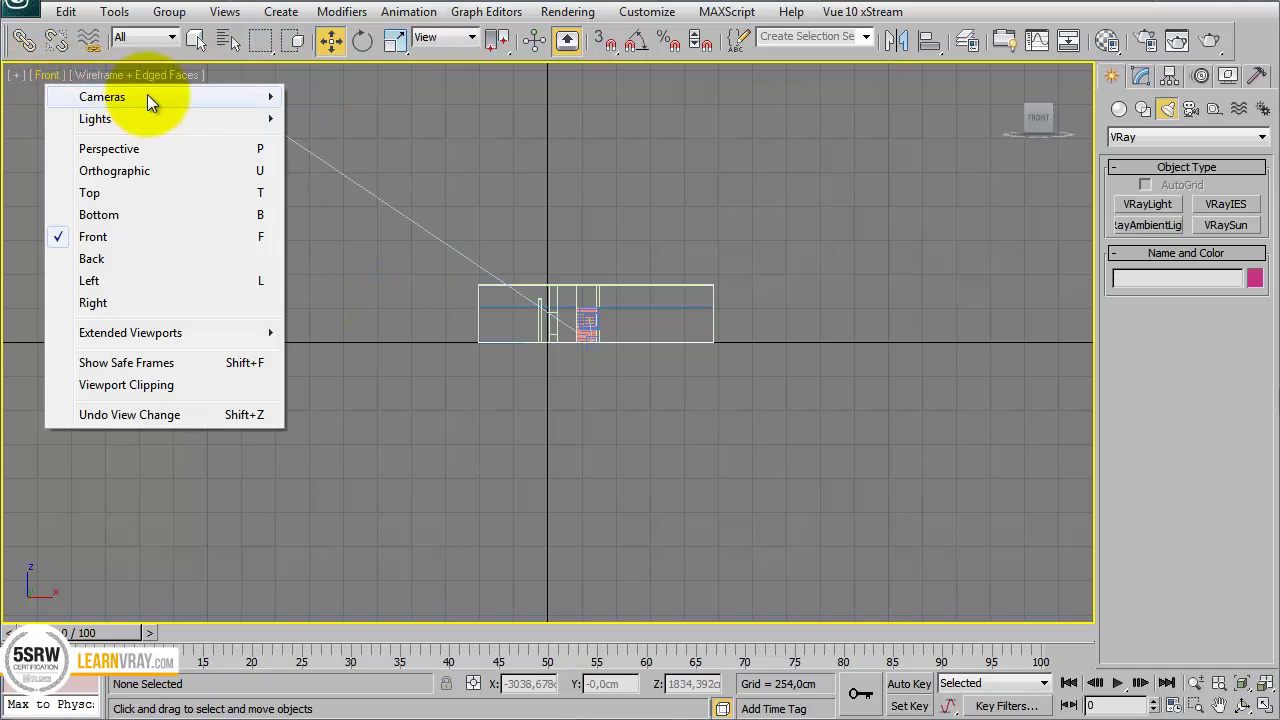
key(c)
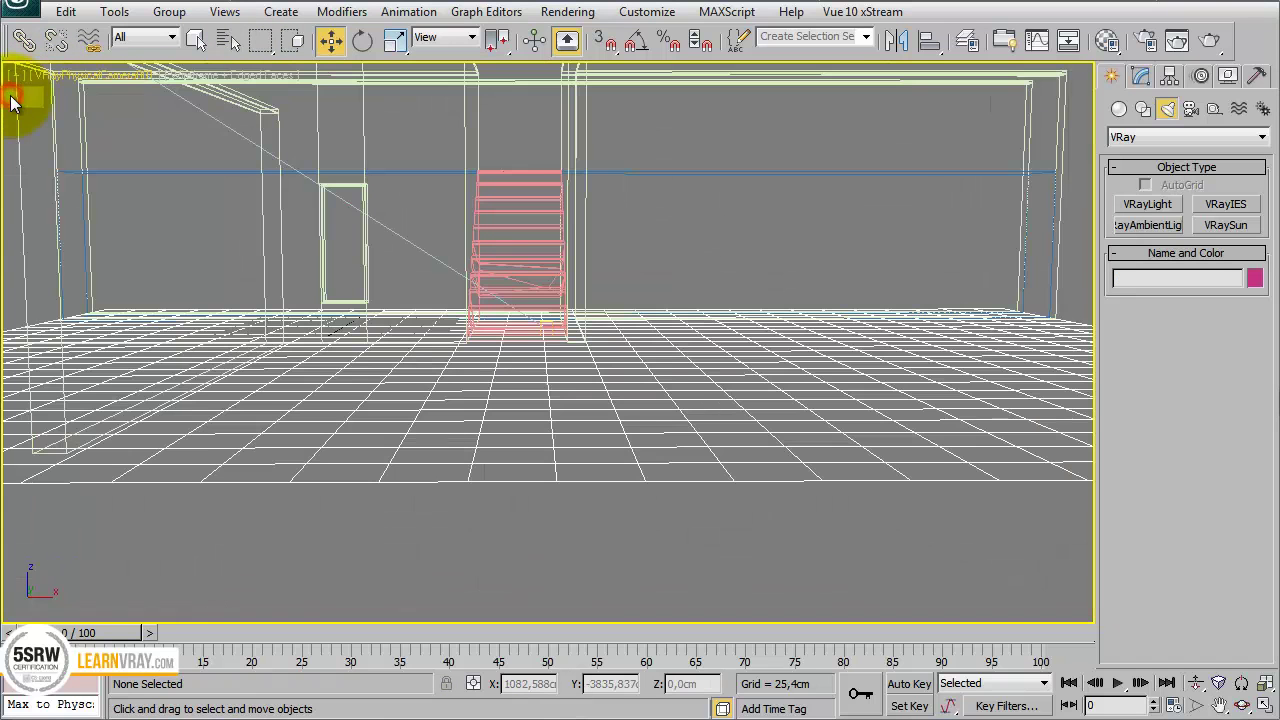
click(1196, 683)
drag(694, 376, 694, 420)
click(1219, 705)
drag(642, 295, 641, 358)
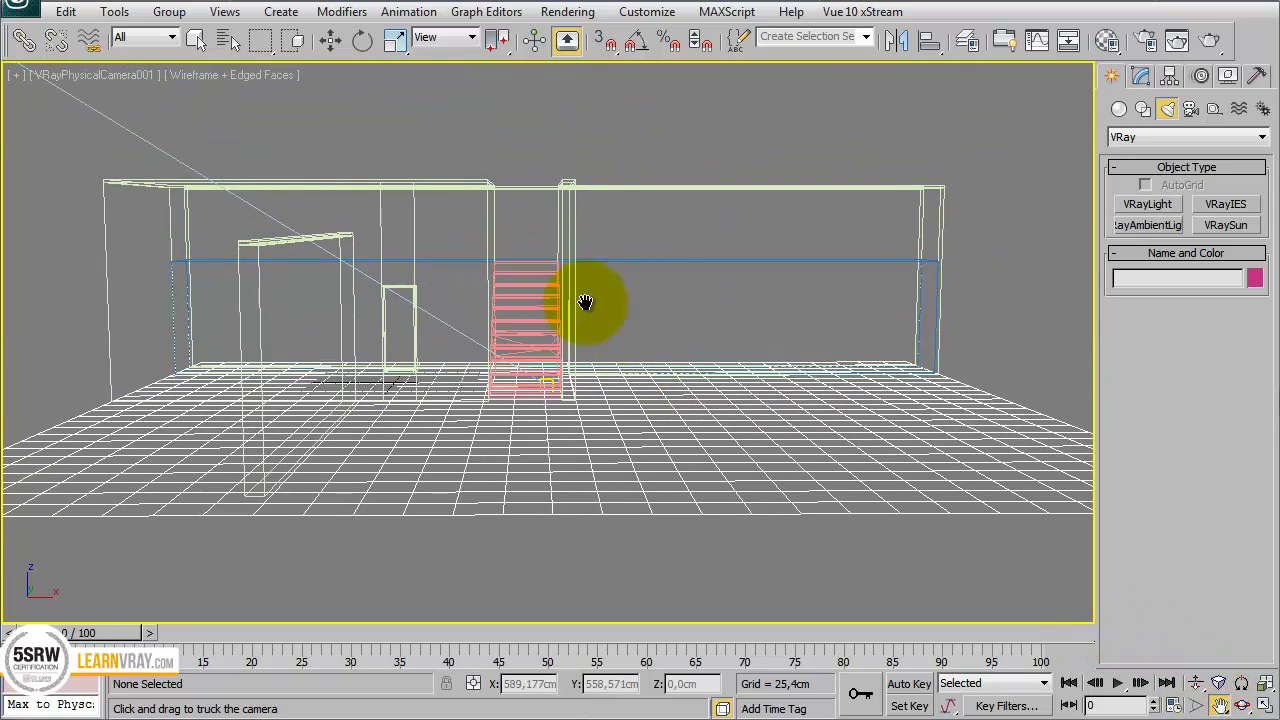
- Show the safe frames in the camera view and dolly the camera closer so the building fills the frame
click(64, 75)
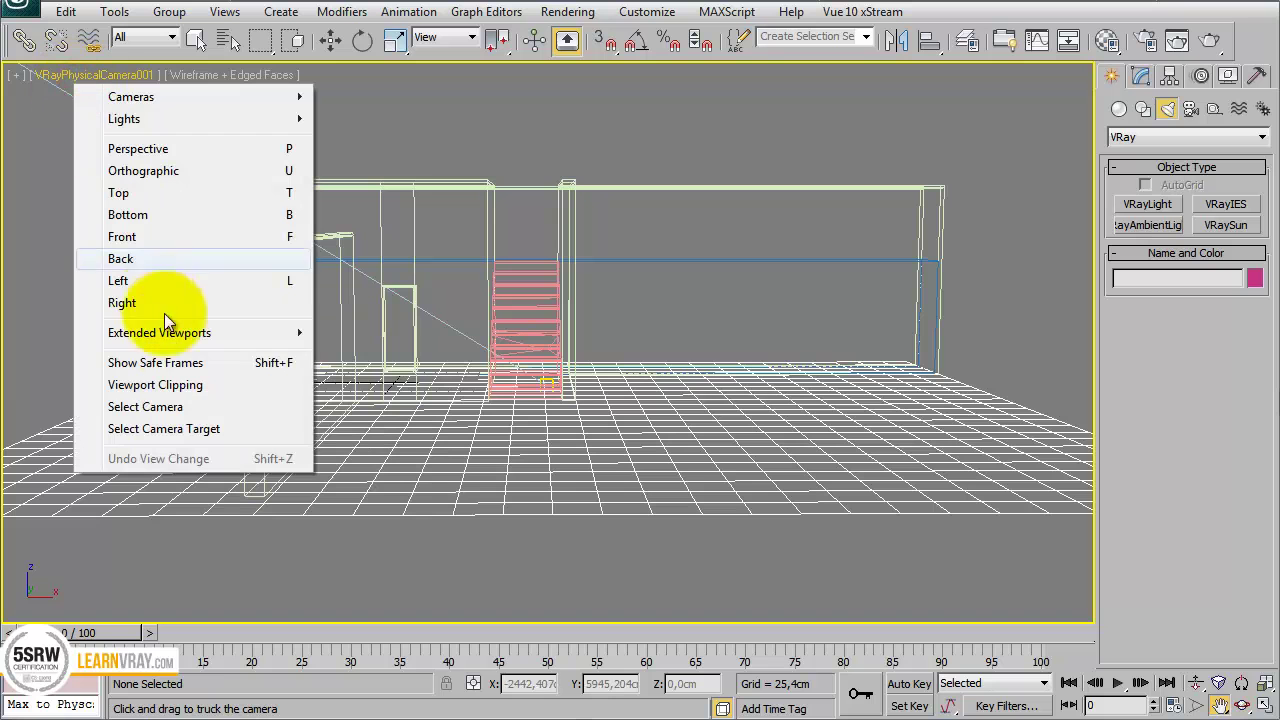
click(185, 363)
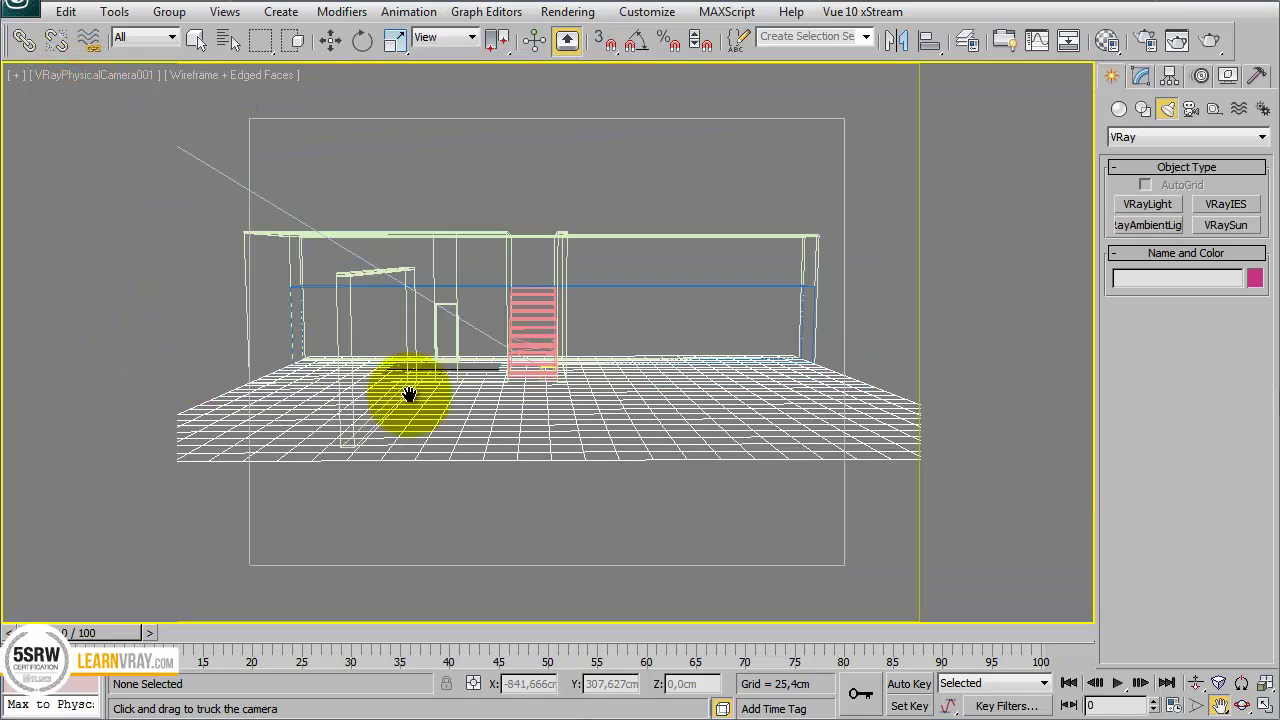
click(1196, 682)
drag(622, 411, 600, 366)
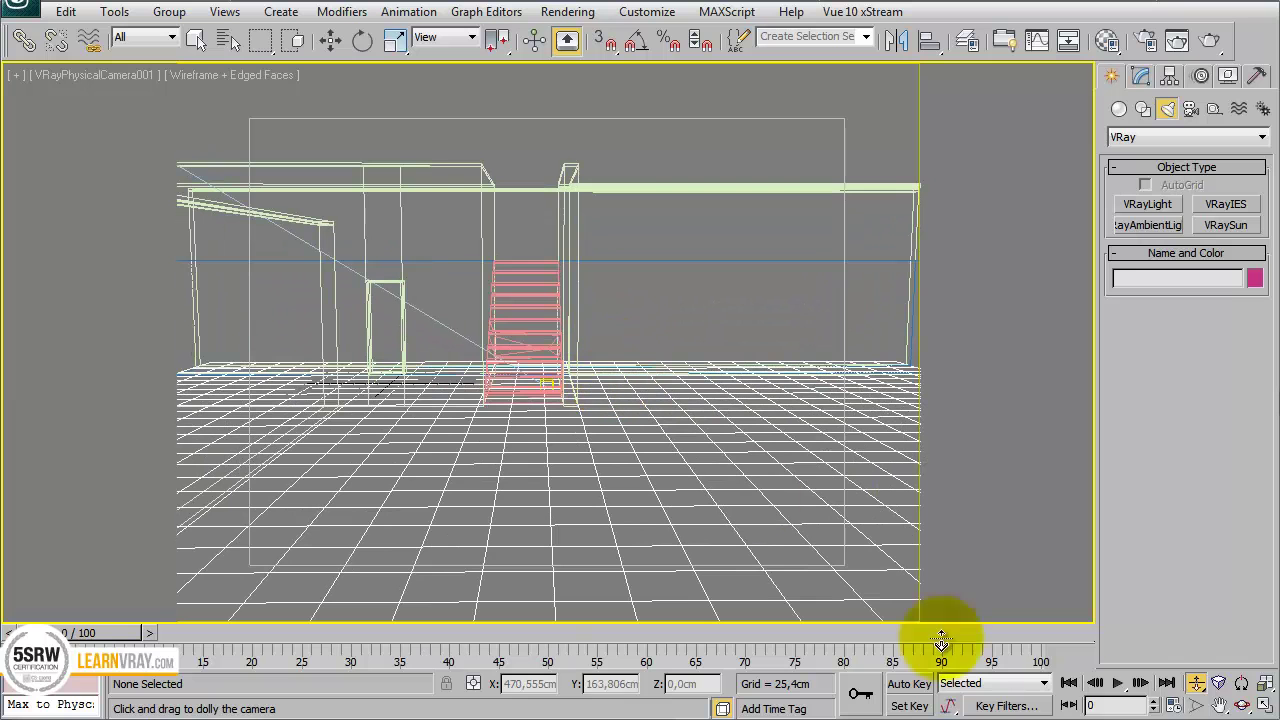
- Orbit the physical camera so the building and staircase are seen from an angled viewpoint
click(1241, 706)
drag(734, 500, 740, 508)
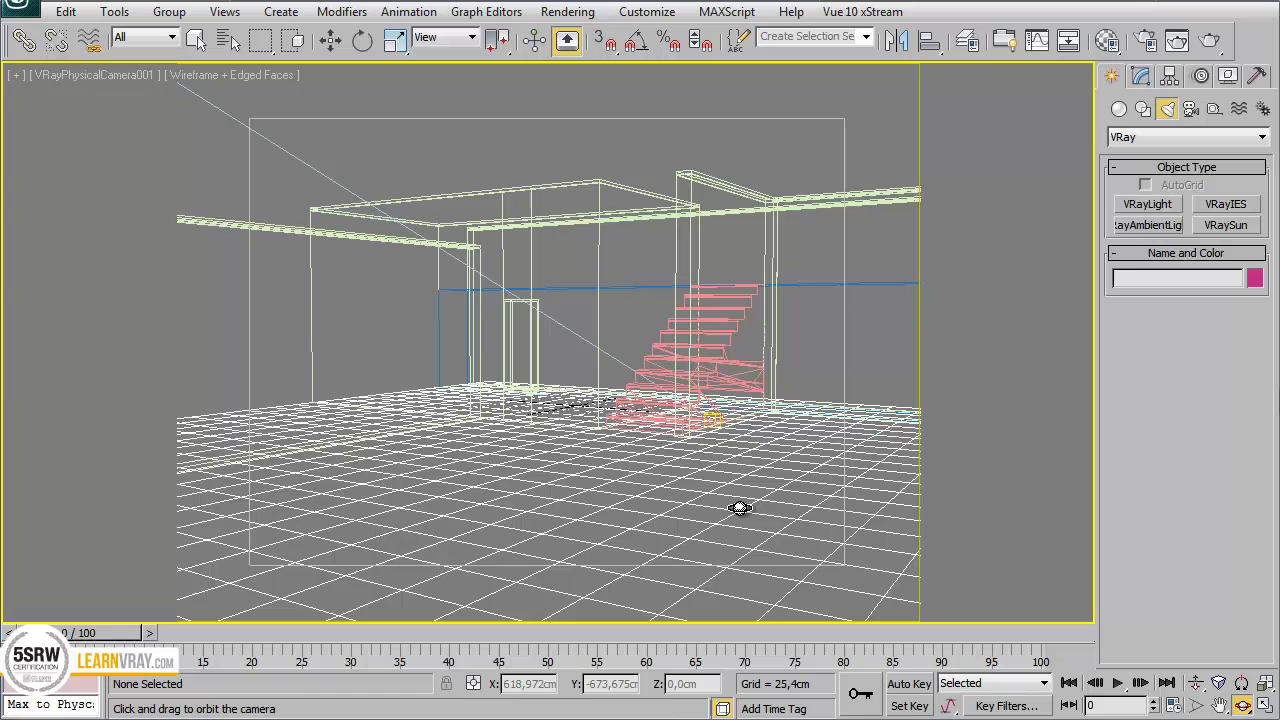
right_click(785, 311)
- Load the "VRay - TEST" render preset with its V-Ray Adv 2.30.01 category in the render settings
click(1145, 42)
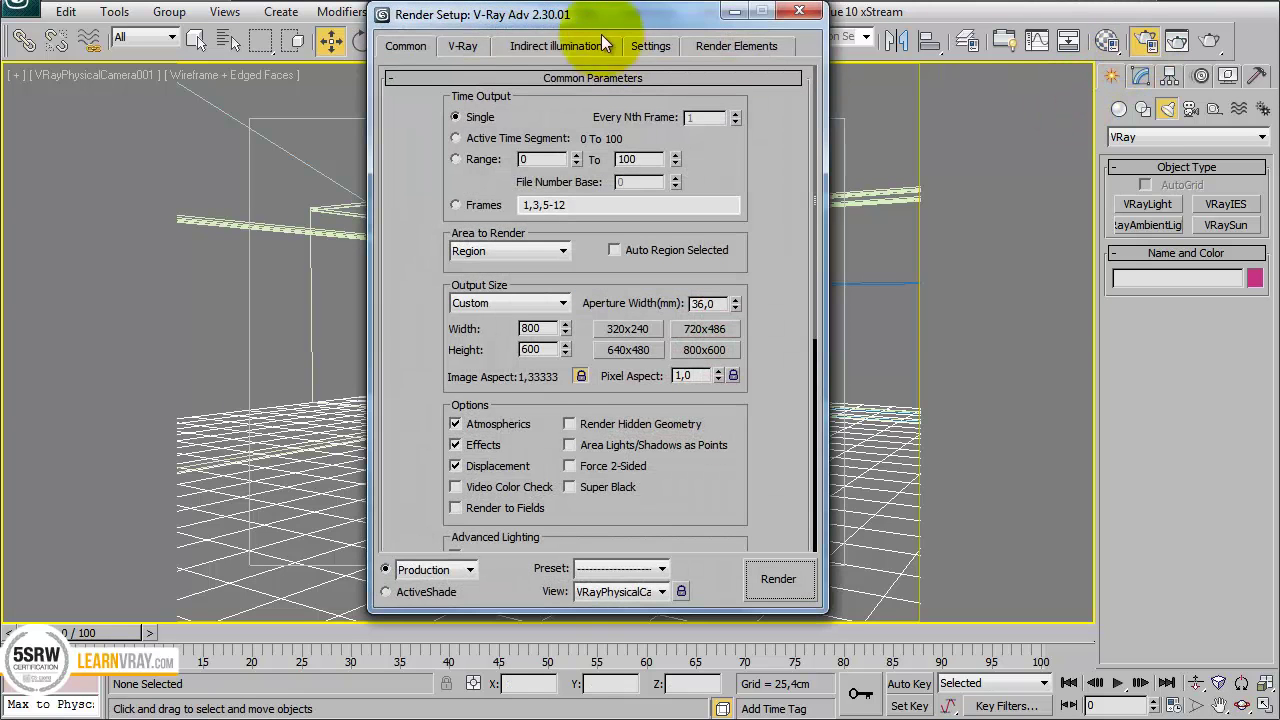
mouse_move(597, 30)
mouse_down()
mouse_move(599, 49)
mouse_move(598, 27)
mouse_up()
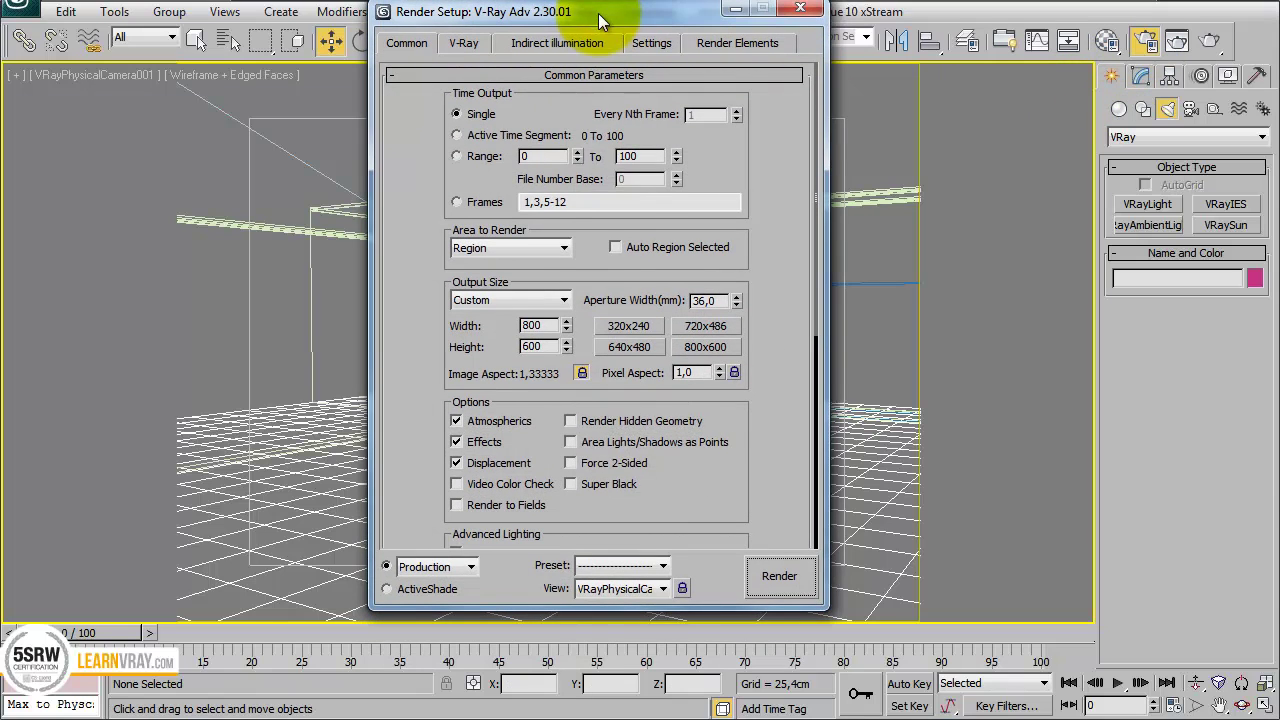
click(645, 565)
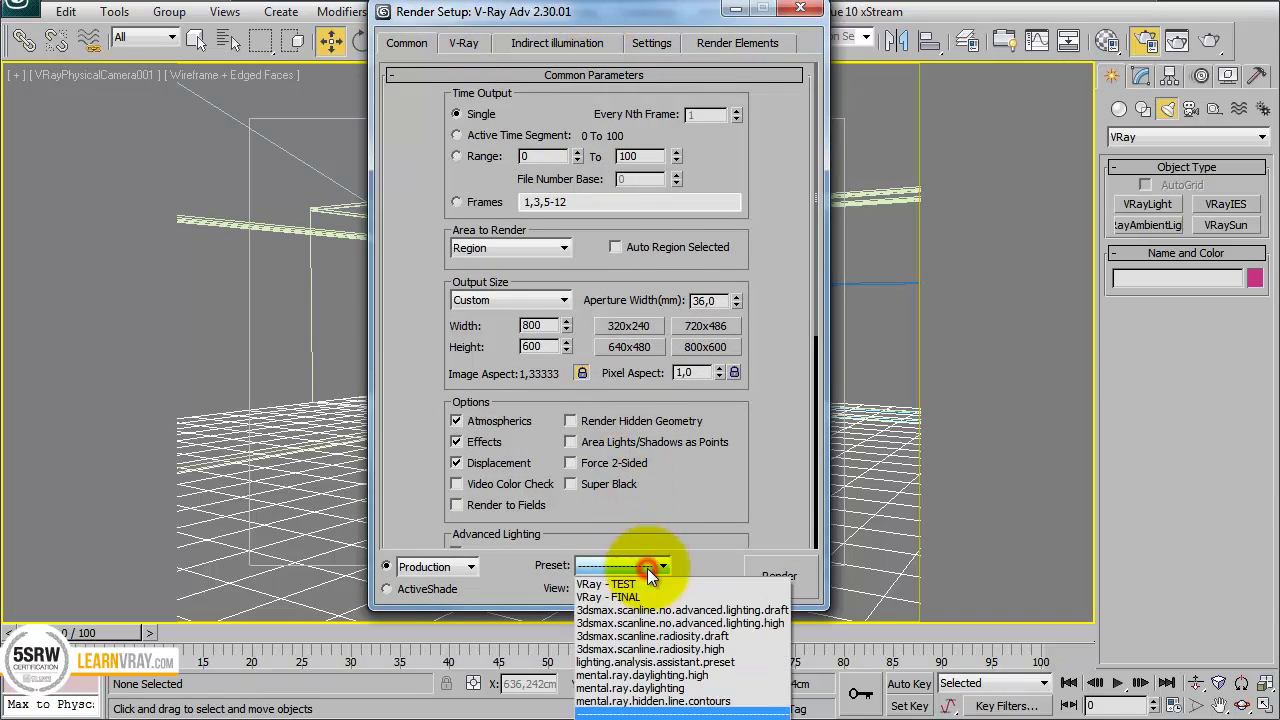
click(632, 588)
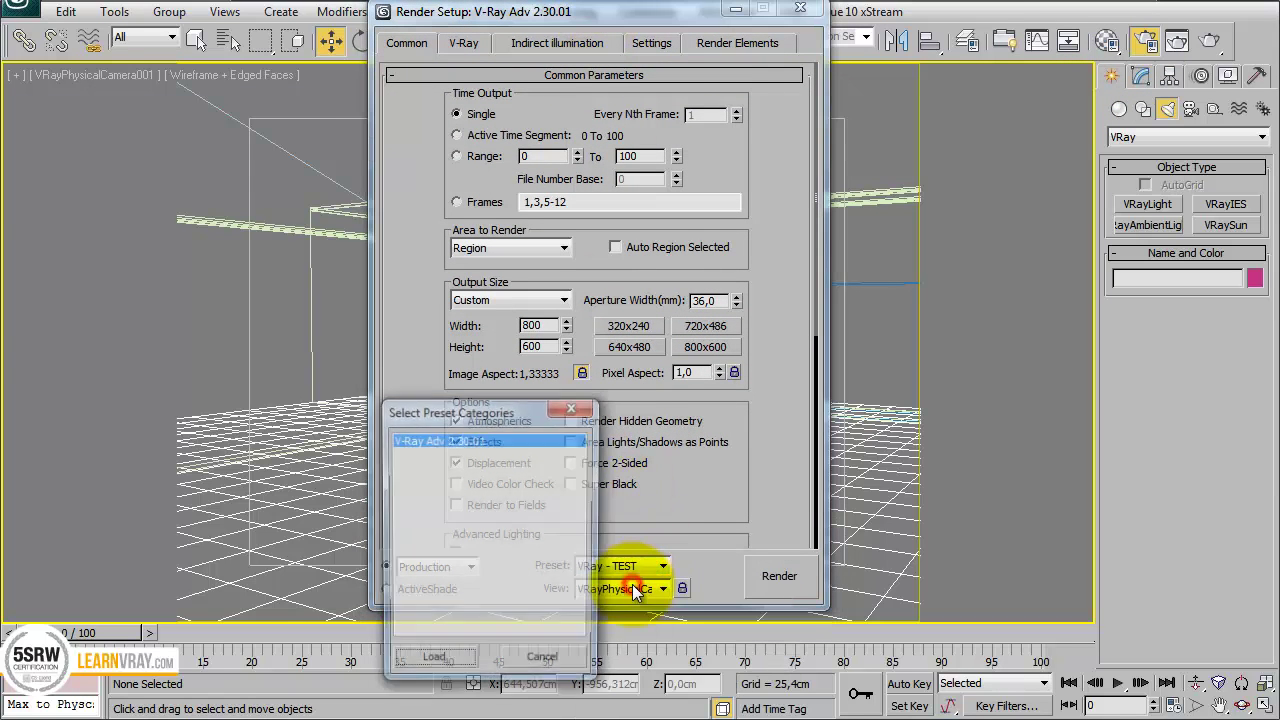
click(428, 662)
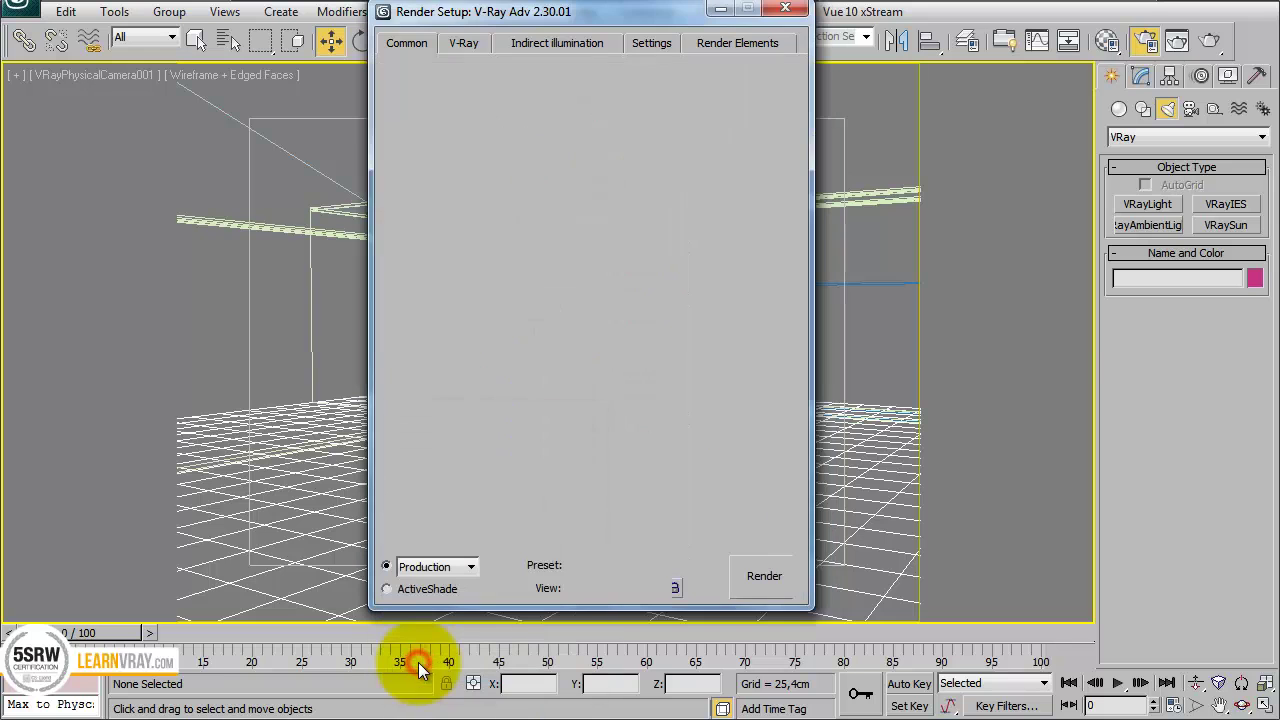
- Render the physical camera view at 800 x 600, then close the frame buffer and the render settings
click(780, 577)
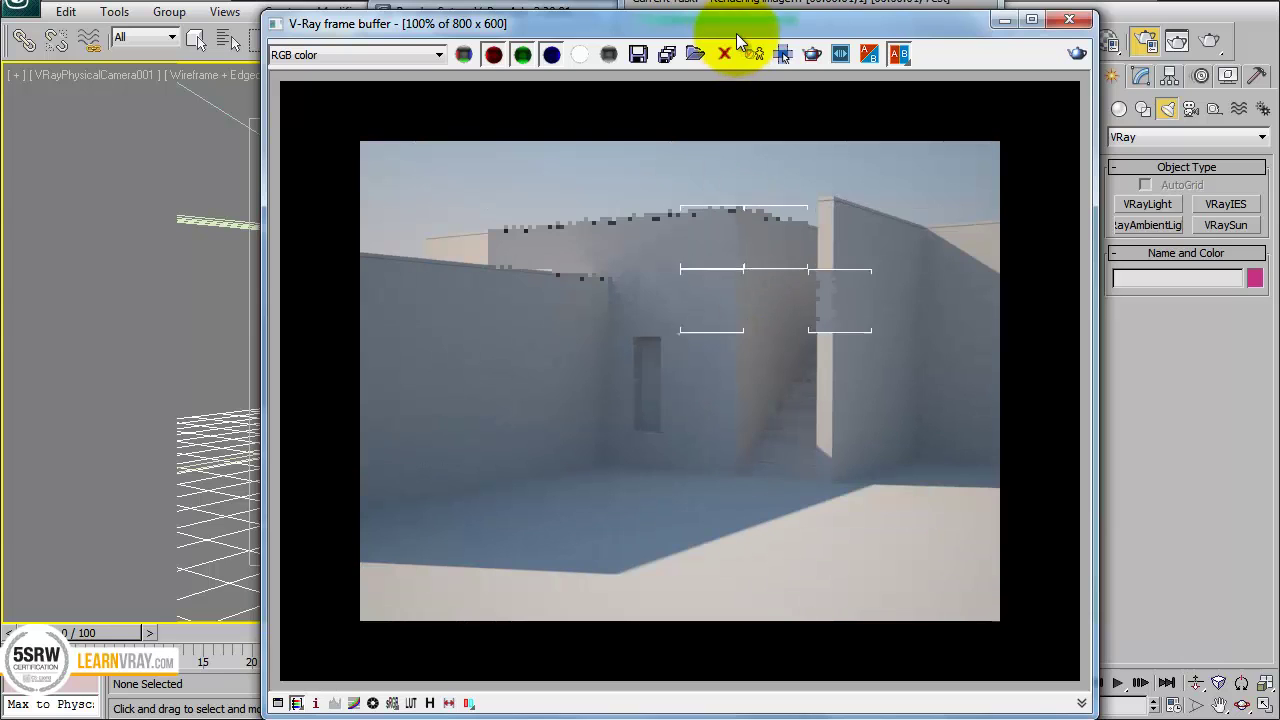
drag(736, 34, 730, 17)
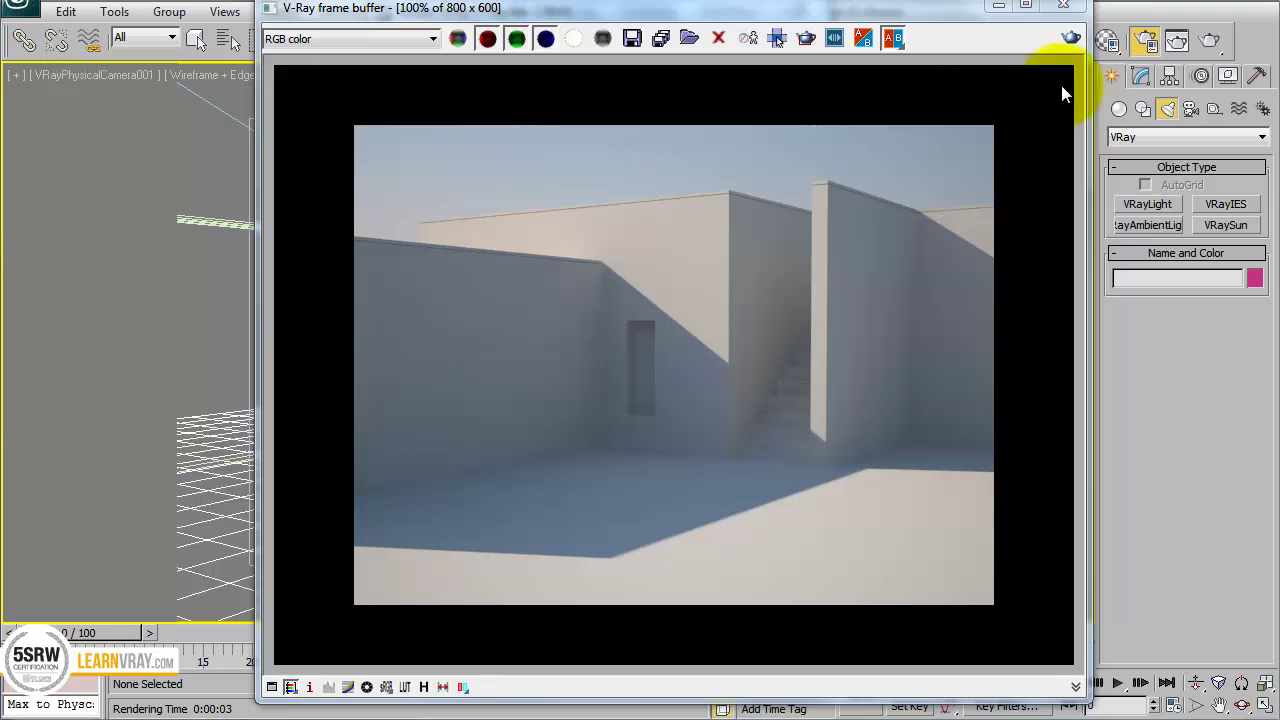
click(1070, 7)
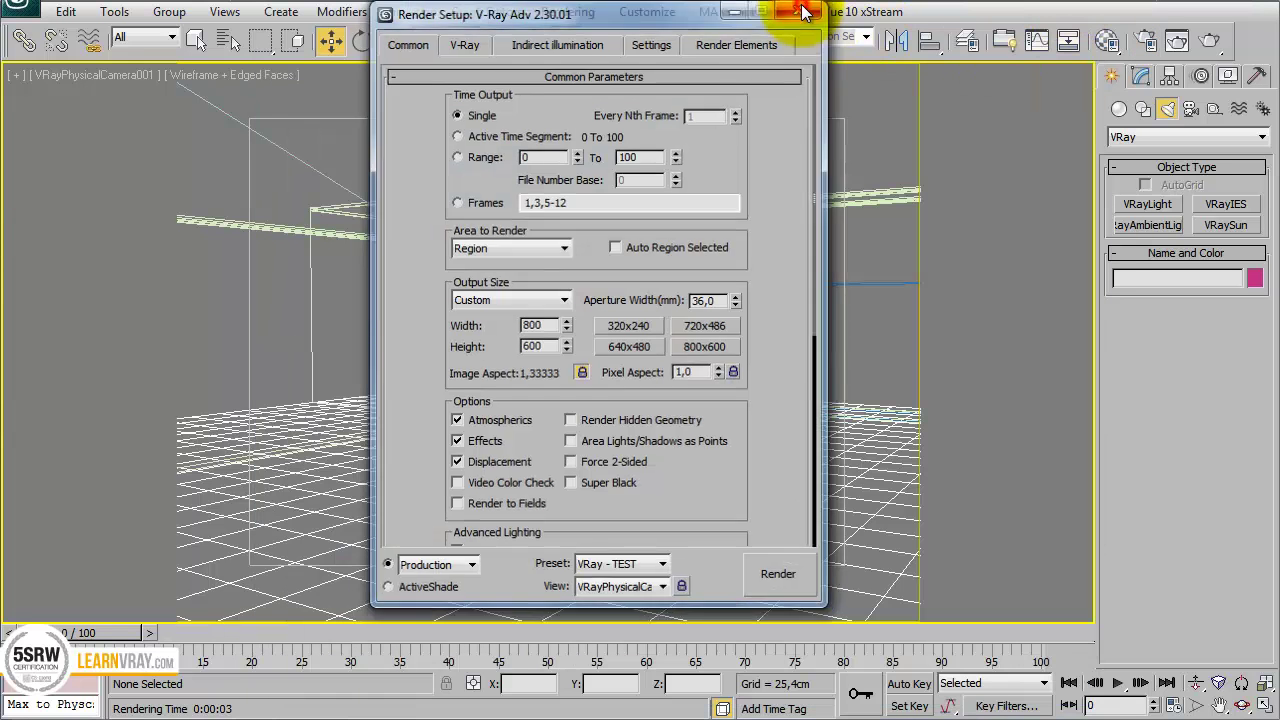
click(806, 12)
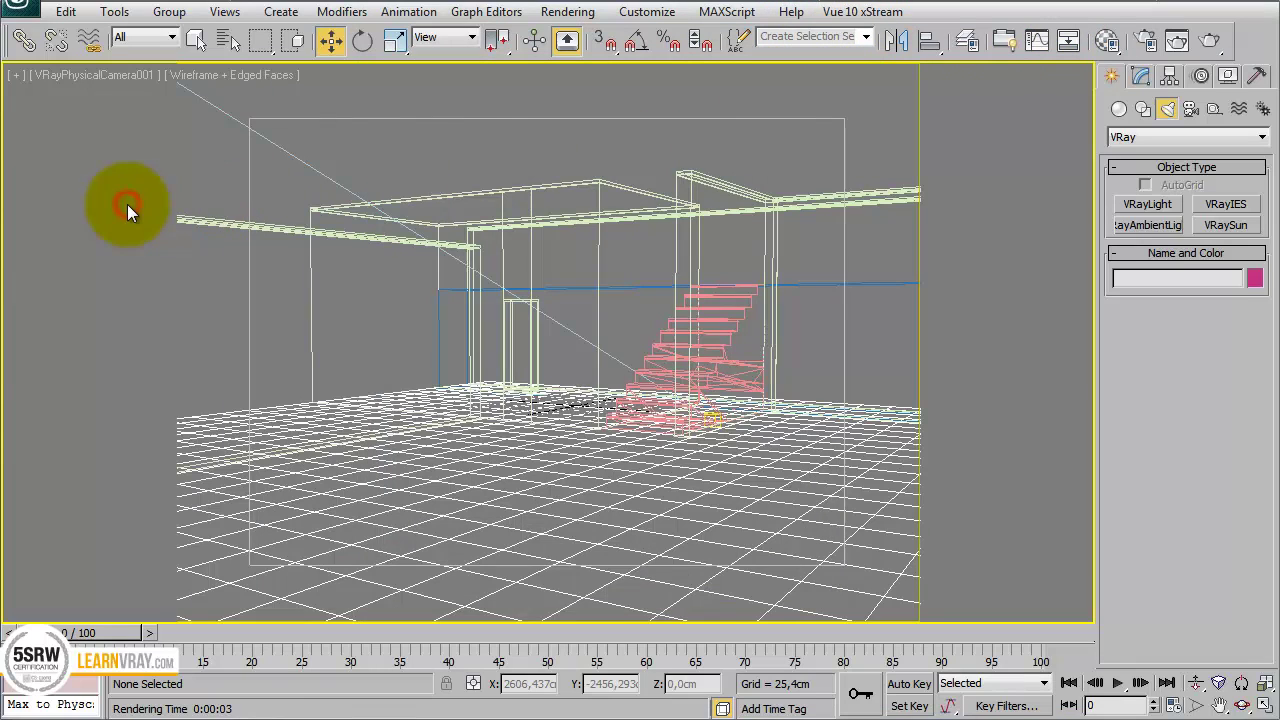
- Lower the VRaySun vertically in the Front view to a height of about 824 cm
key(f)
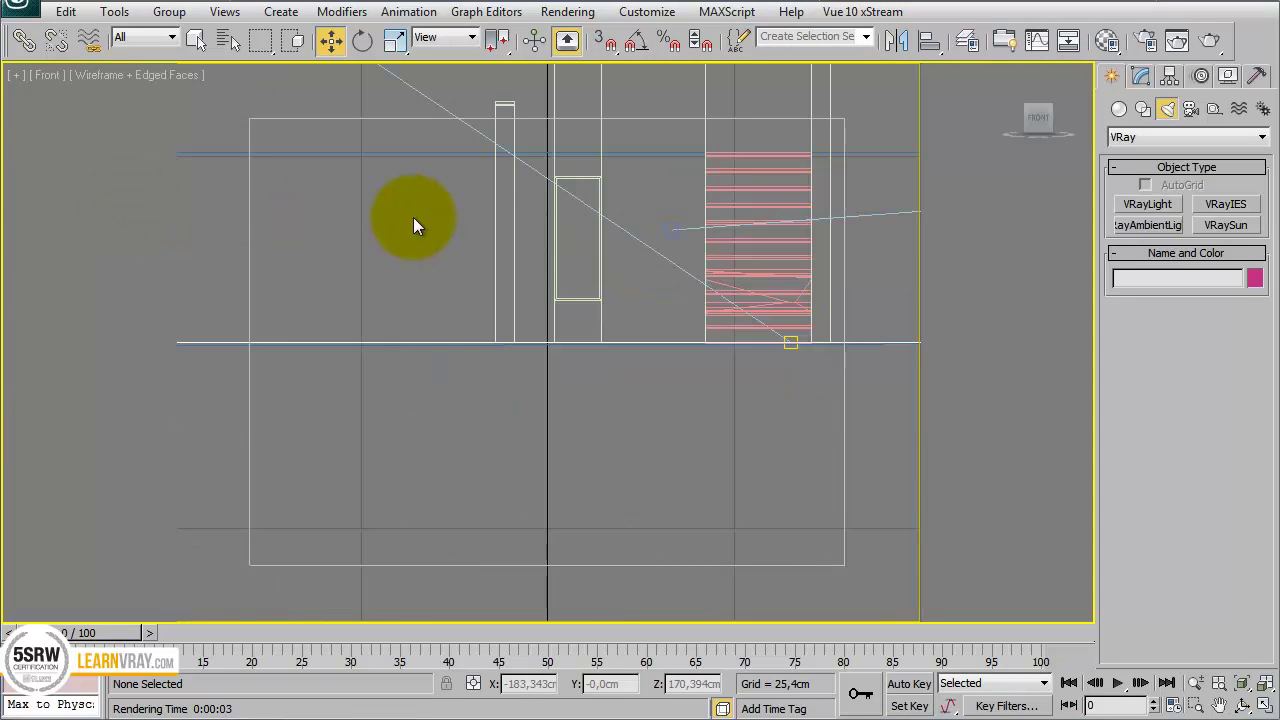
key(z)
scroll(413, 216, down, 3)
middle_drag(400, 214, 594, 404)
scroll(594, 404, down, 2)
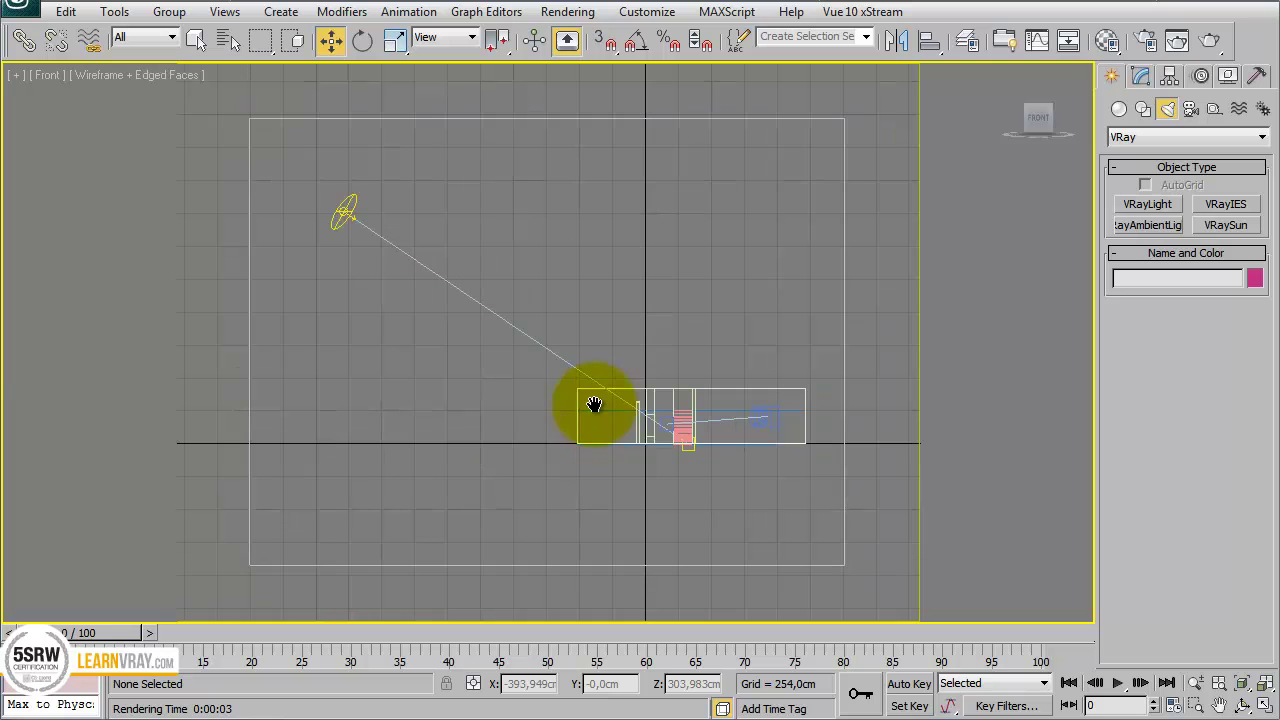
click(343, 209)
drag(345, 141, 355, 268)
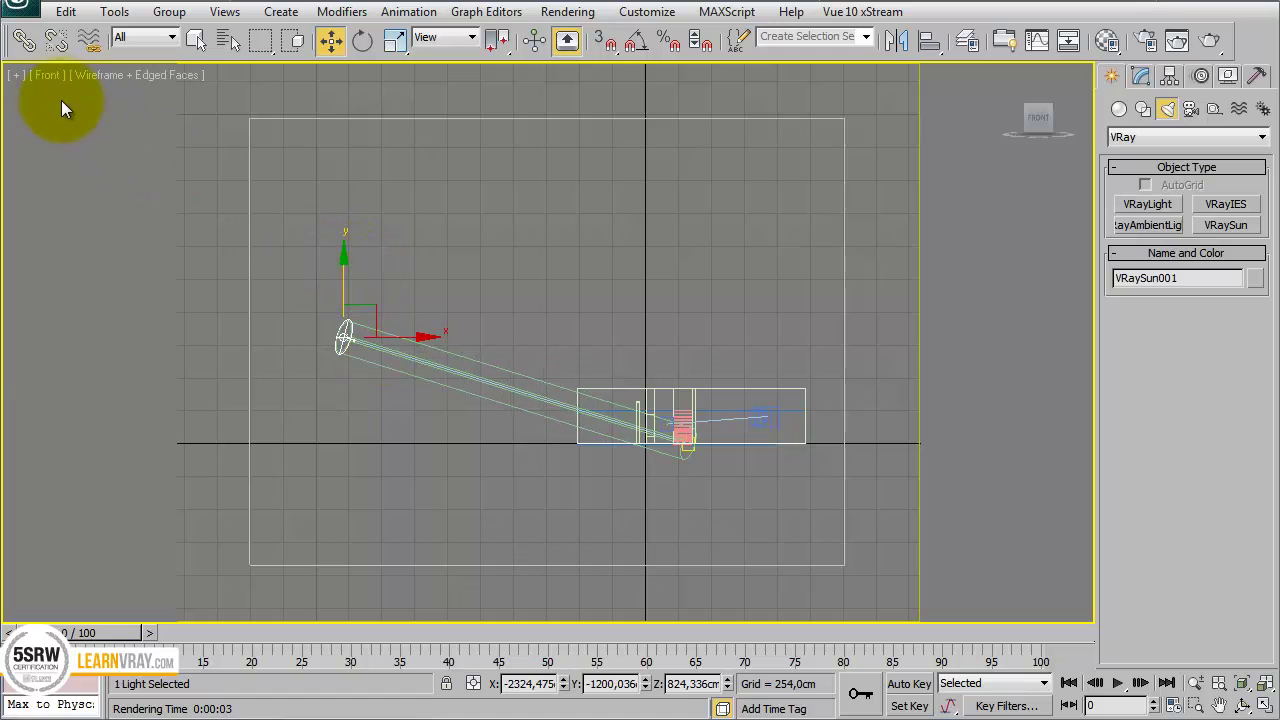
- Return to the VRayPhysicalCamera view, render it with the lowered sun and close the frame buffer
click(48, 76)
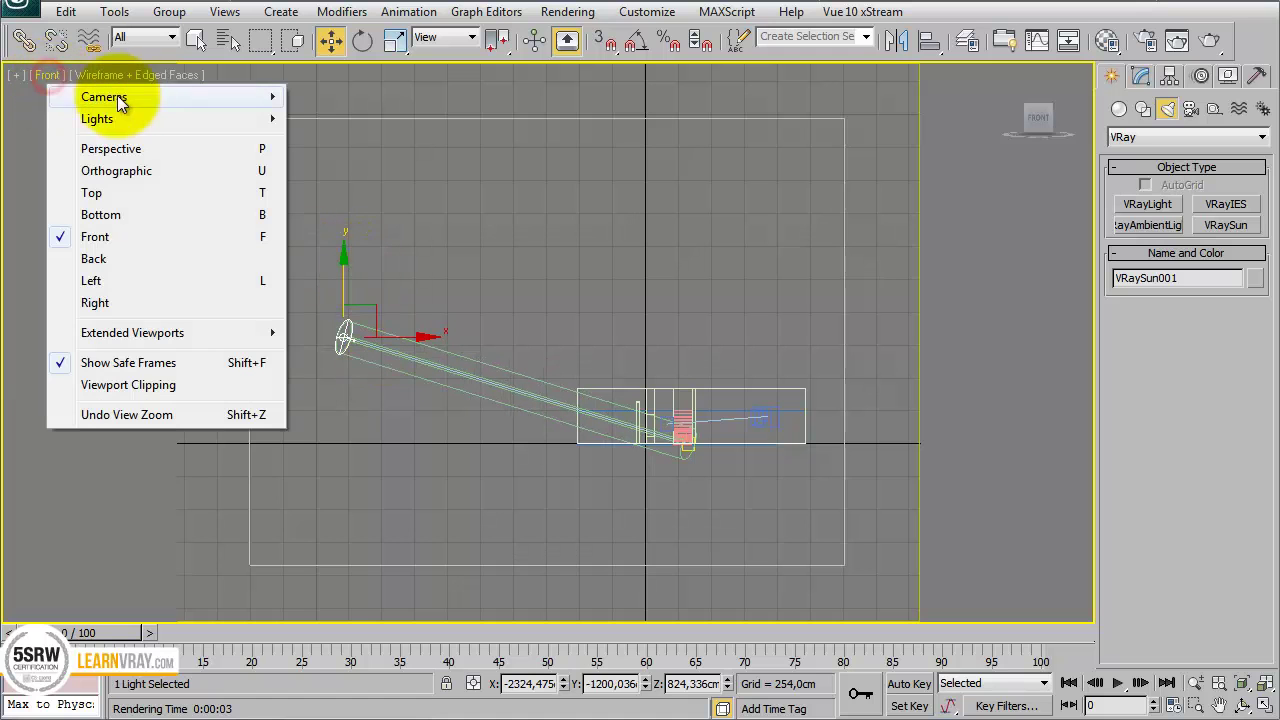
click(27, 98)
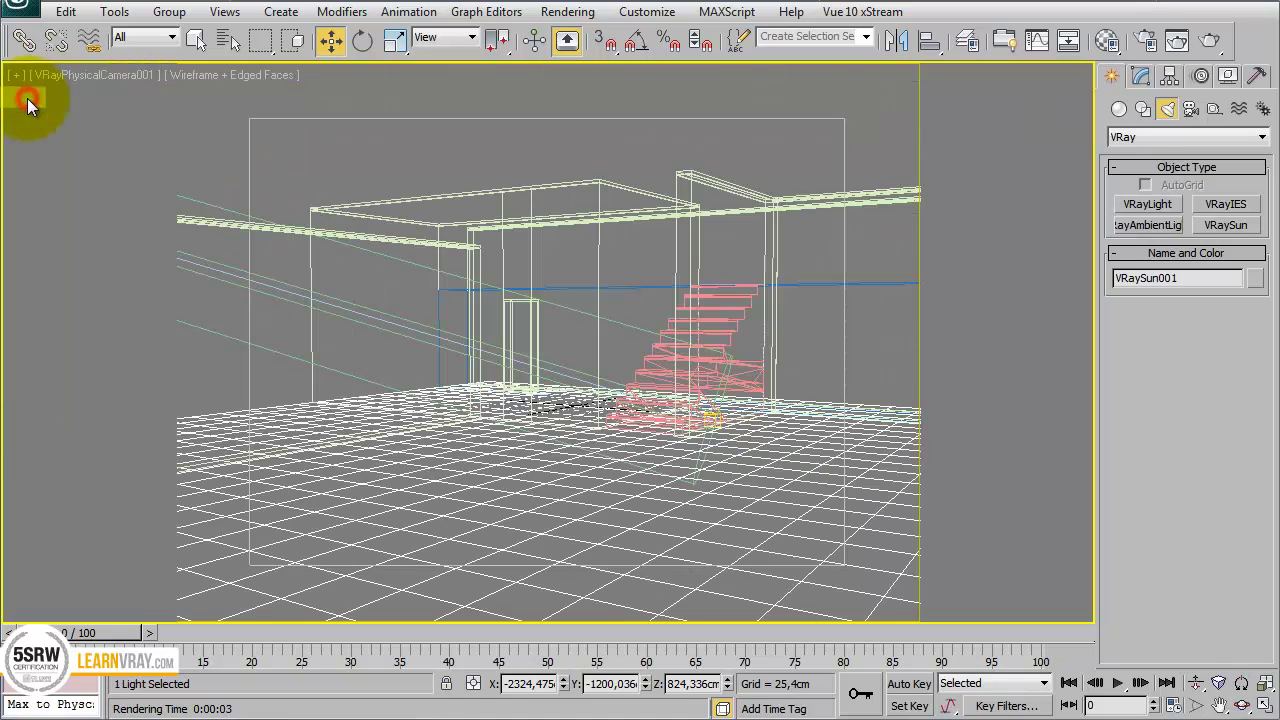
click(1211, 38)
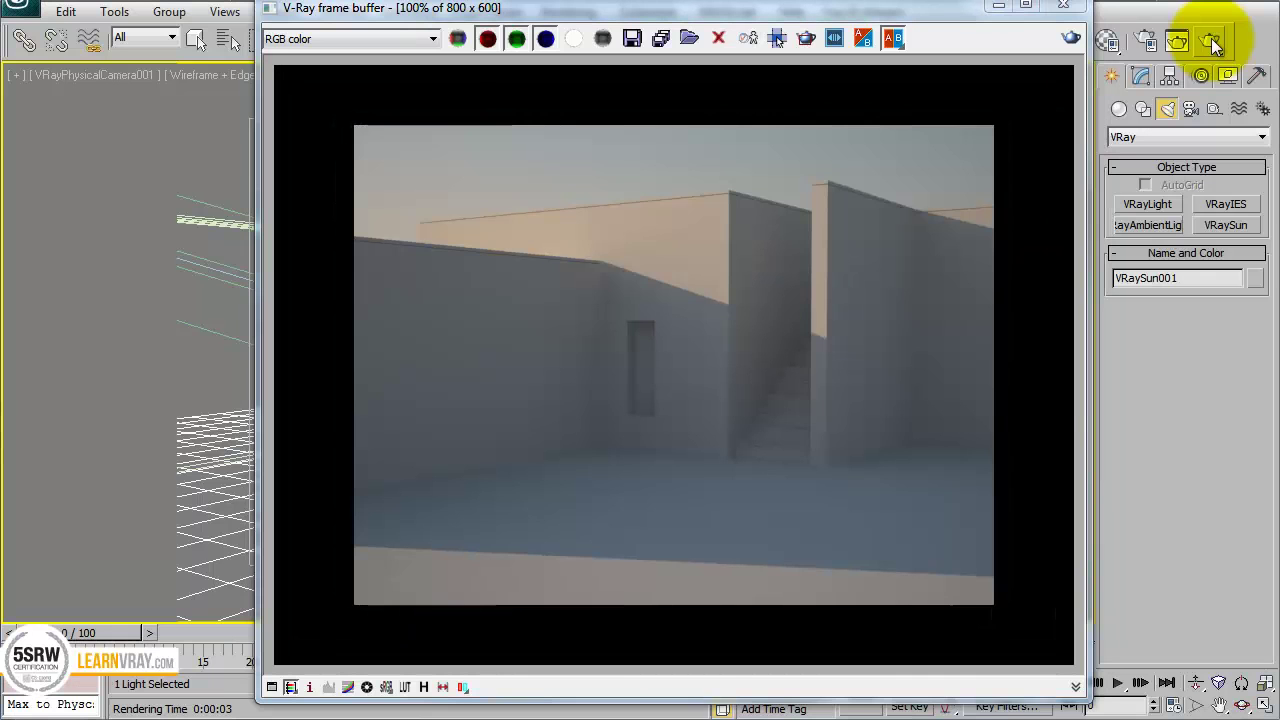
click(1063, 8)
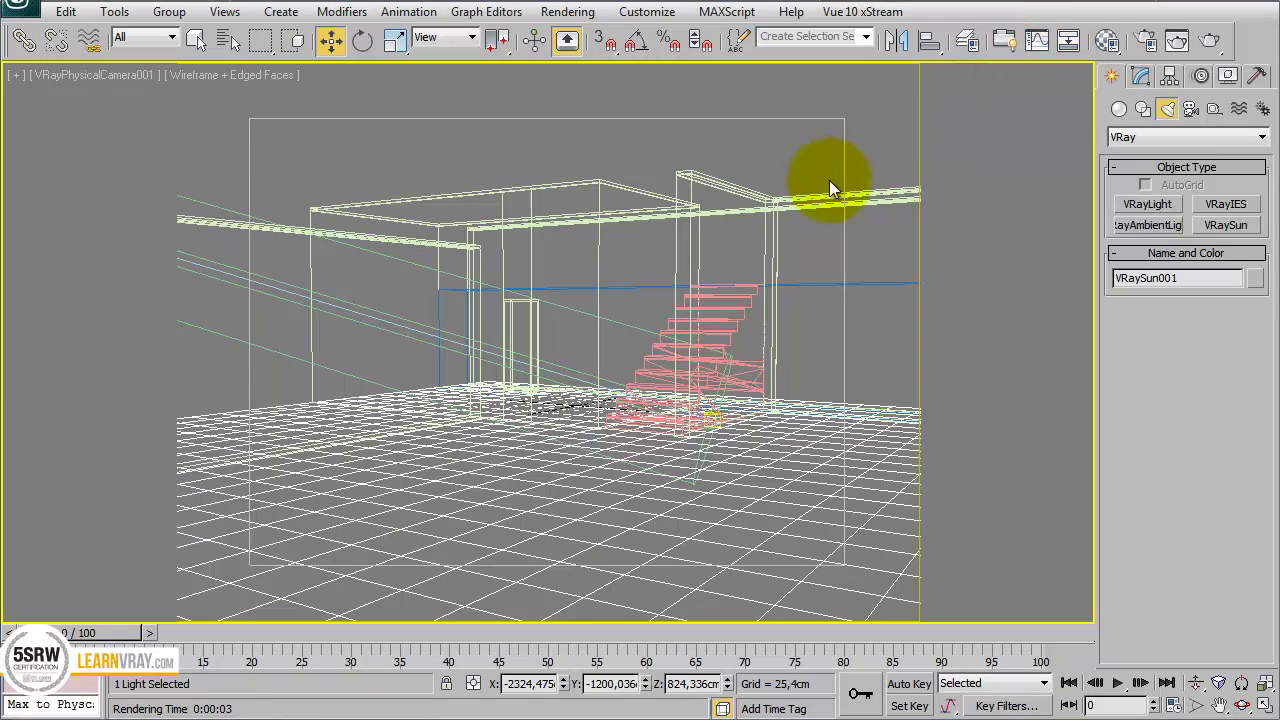
- Lower the VRaySun further in the Front view, close to the horizon, and test-render the camera view
click(968, 220)
key(f)
scroll(612, 278, down, 5)
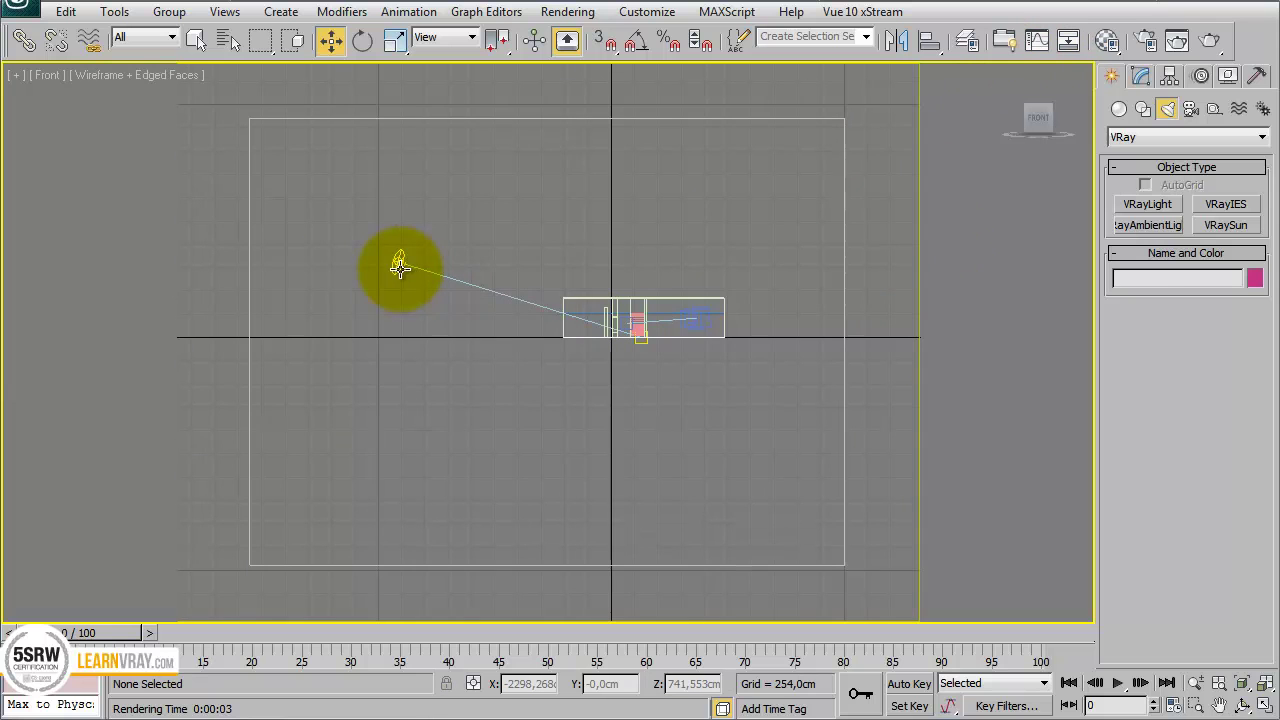
click(401, 265)
drag(396, 206, 400, 256)
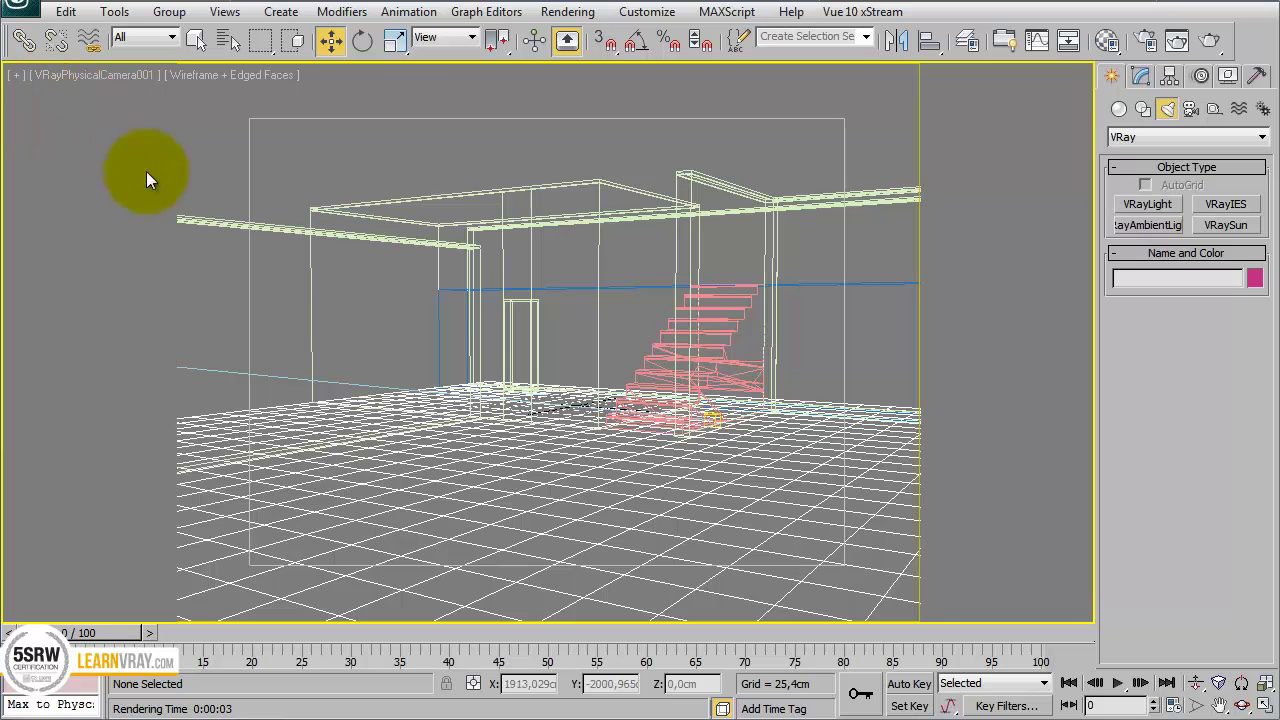
click(1208, 39)
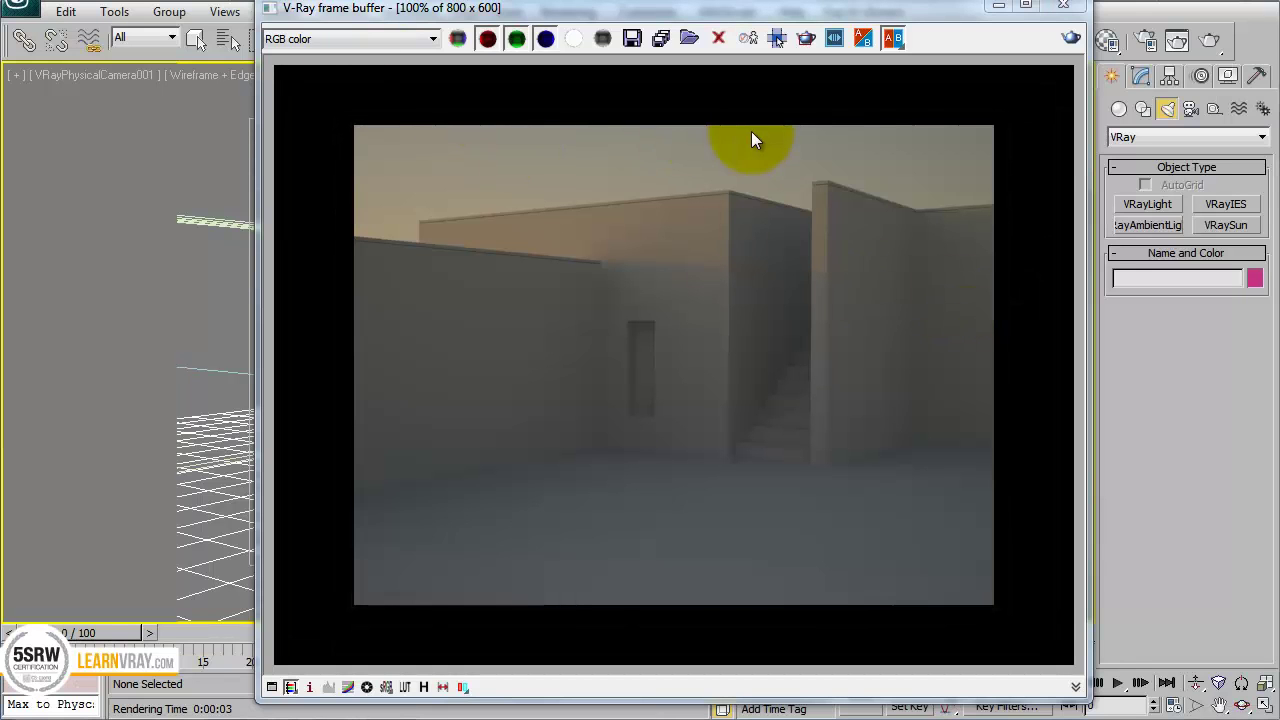
click(1062, 8)
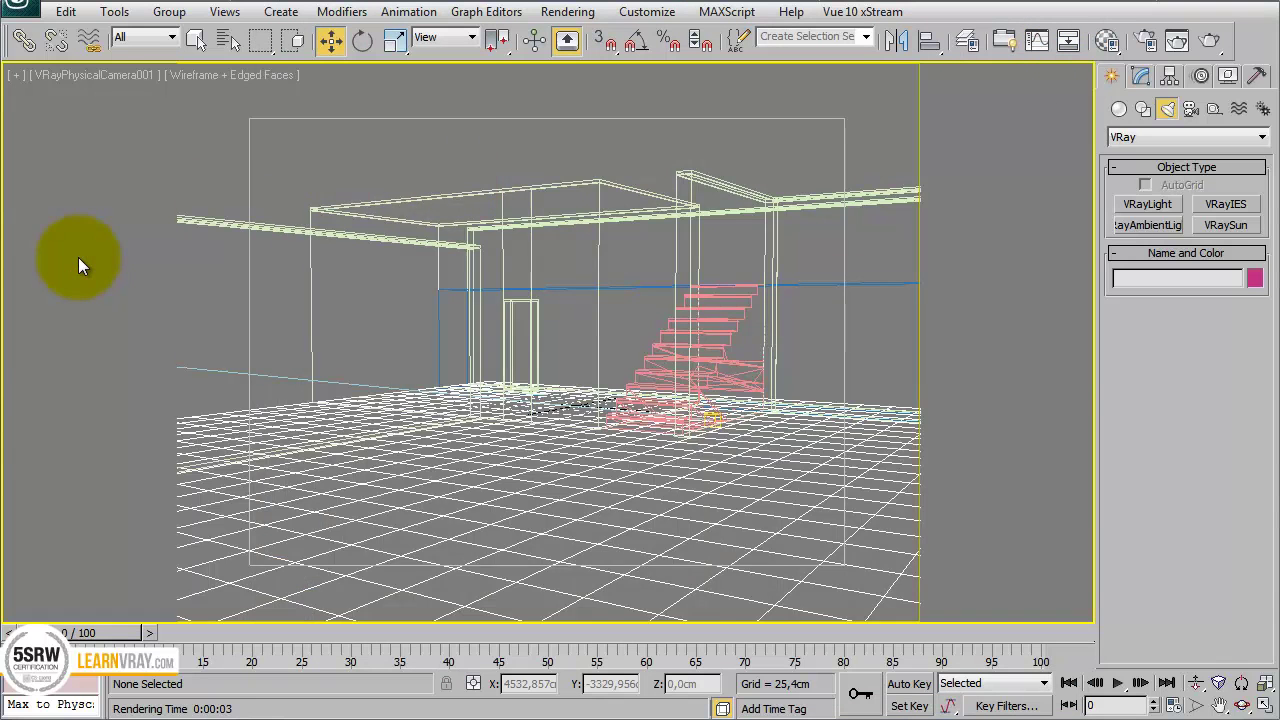
- Reduce the VRayPhysicalCamera's shutter speed value to brighten the exposure, then deselect the camera
key(f)
middle_drag(566, 349, 466, 397)
scroll(466, 397, down, 5)
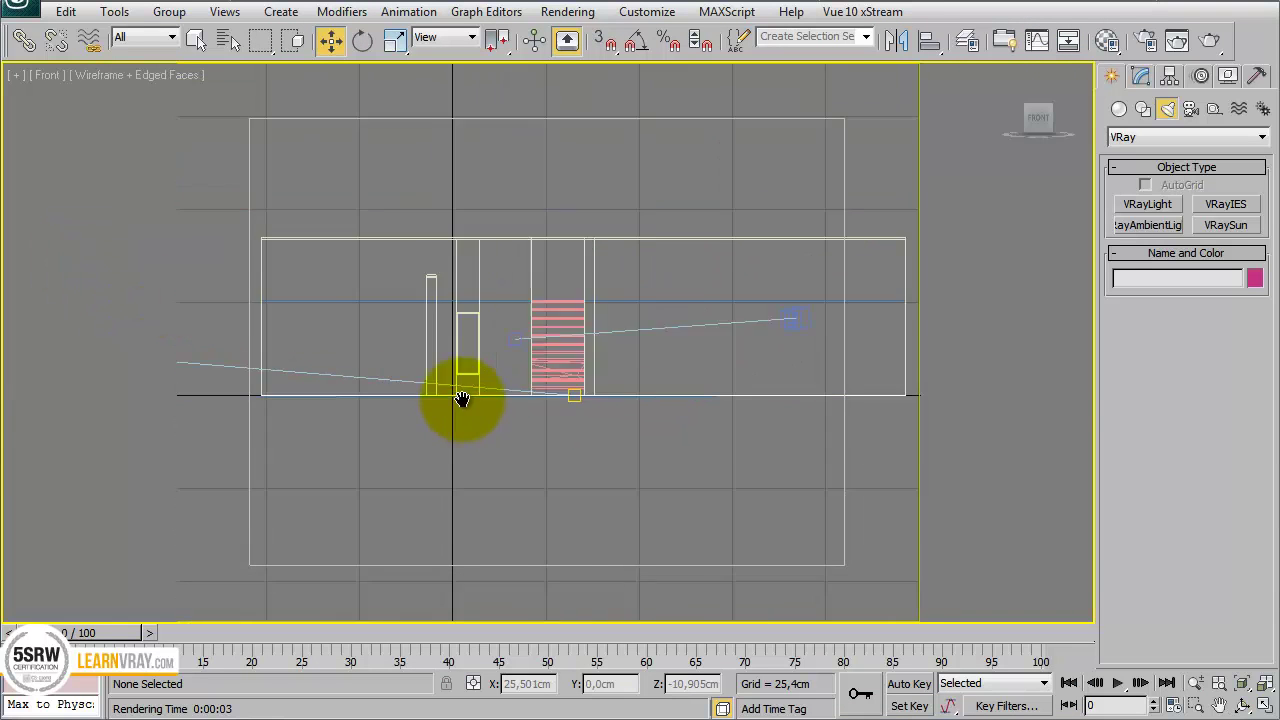
click(702, 335)
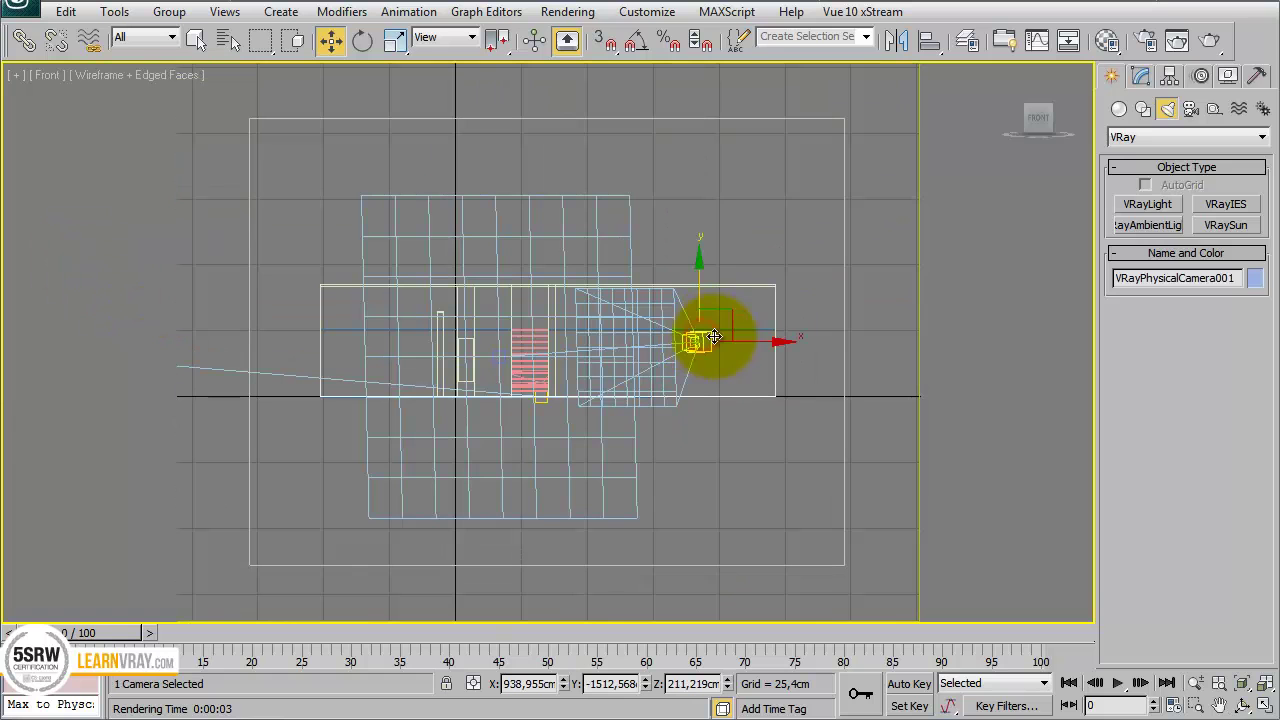
click(1141, 77)
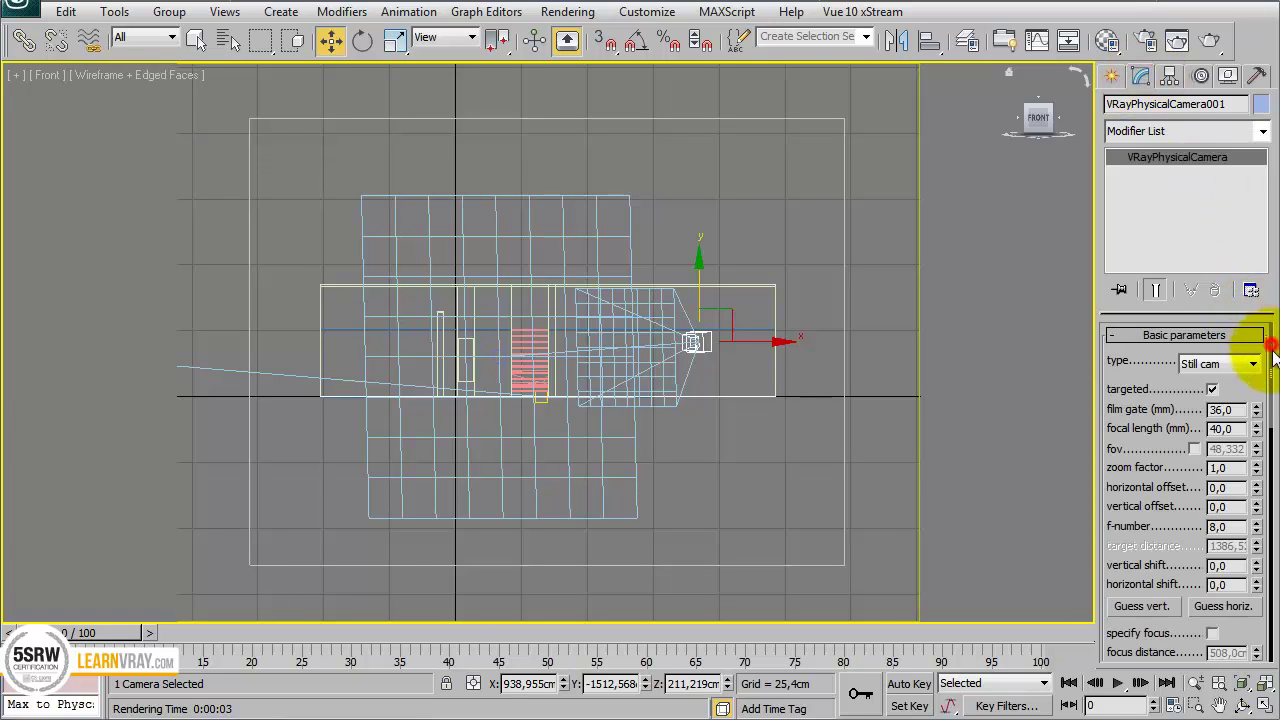
scroll(1237, 400, down, 5)
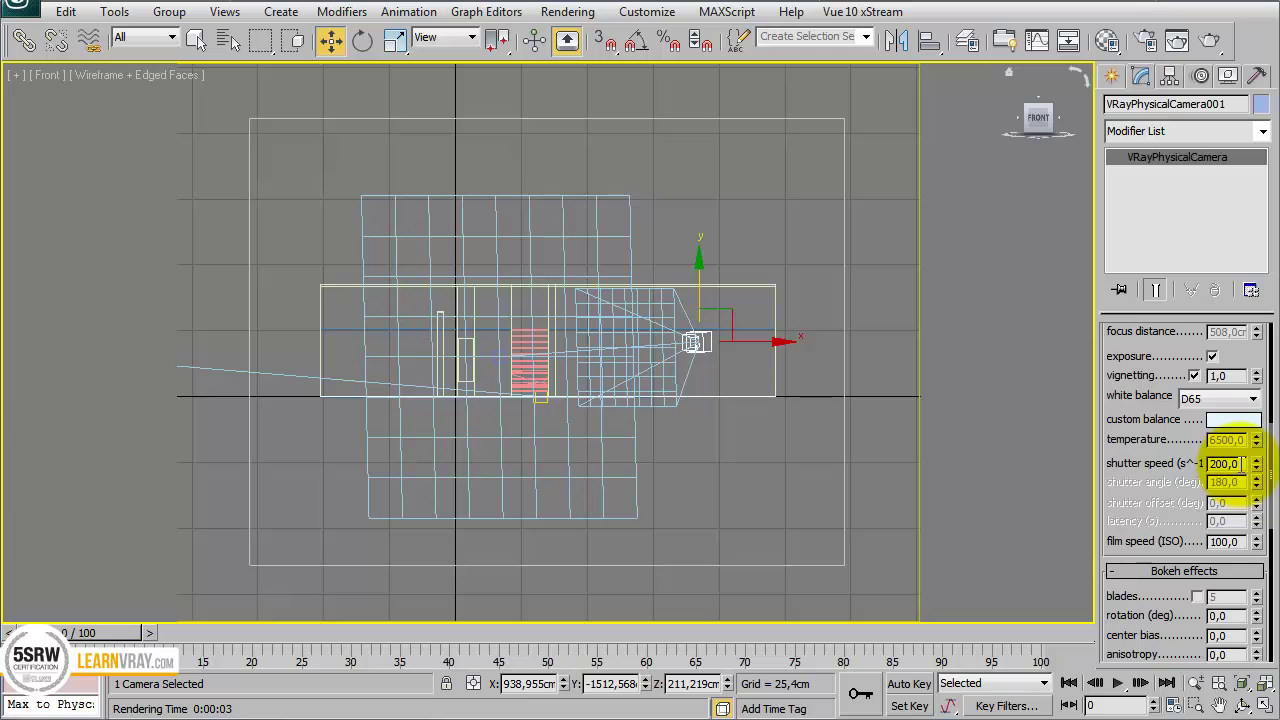
double_click(1237, 463)
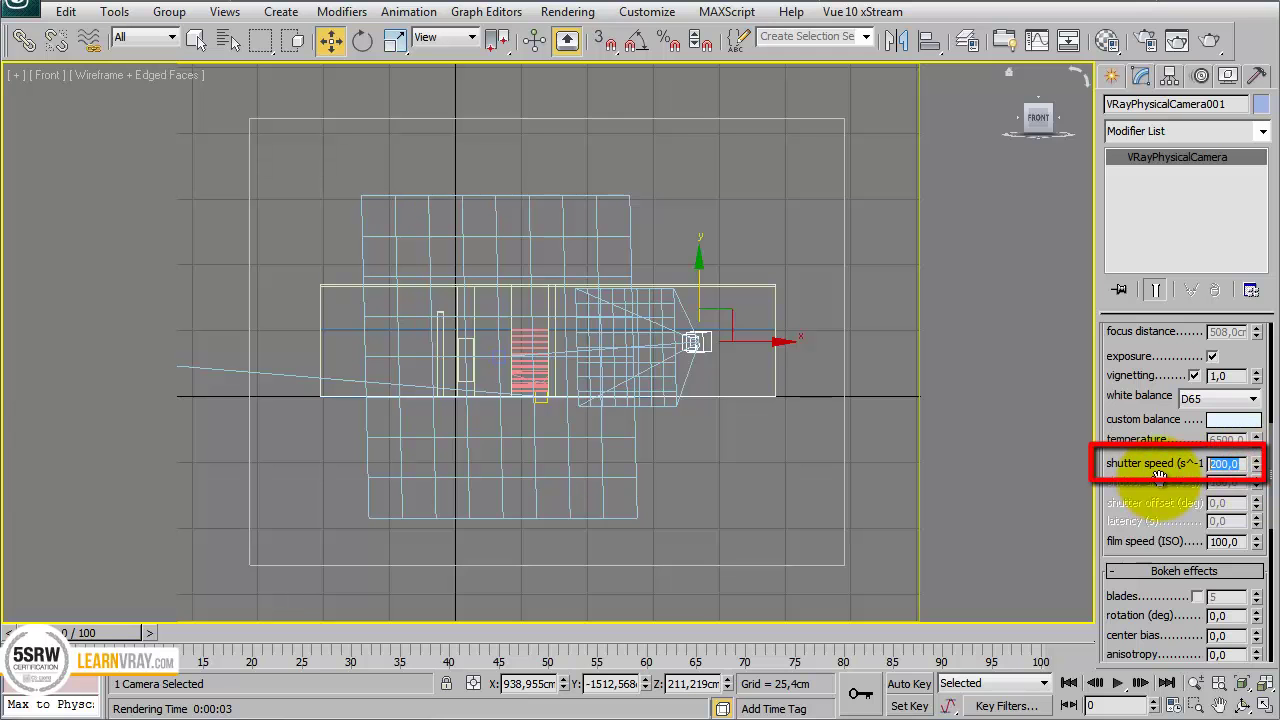
click(1015, 436)
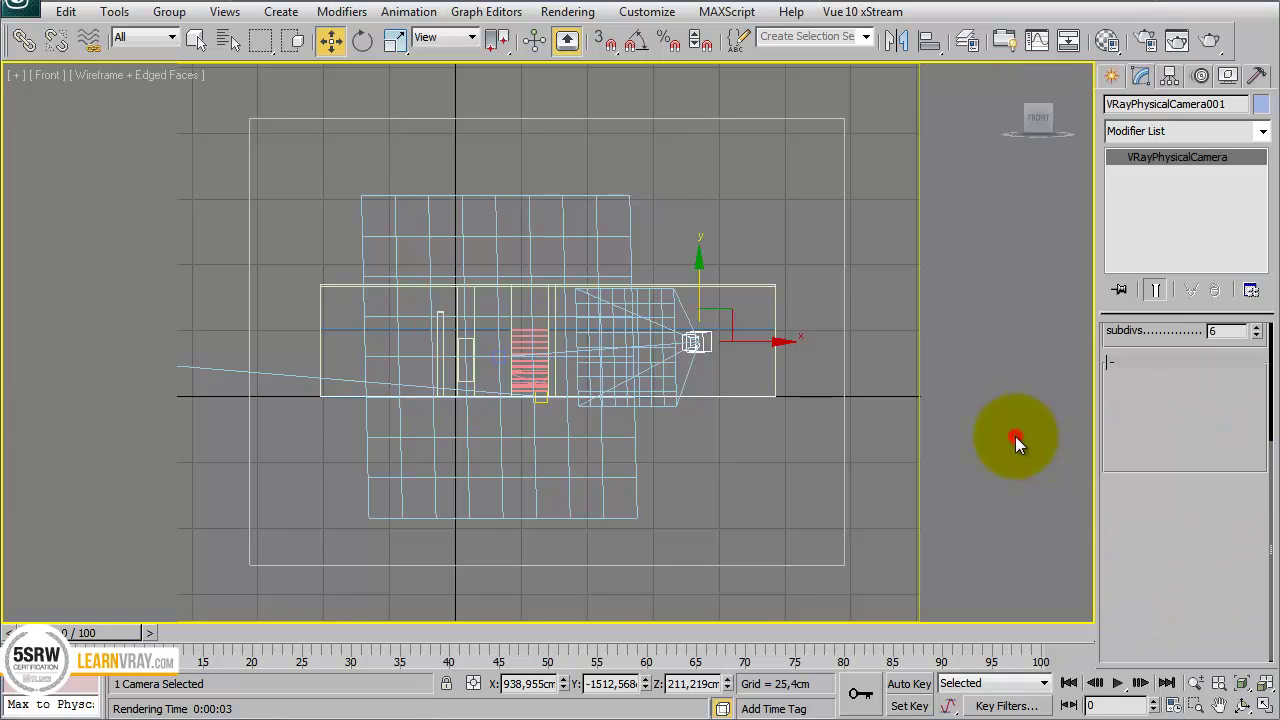
- Look through the physical camera, render with the new shutter speed and close the frame buffer
key(c)
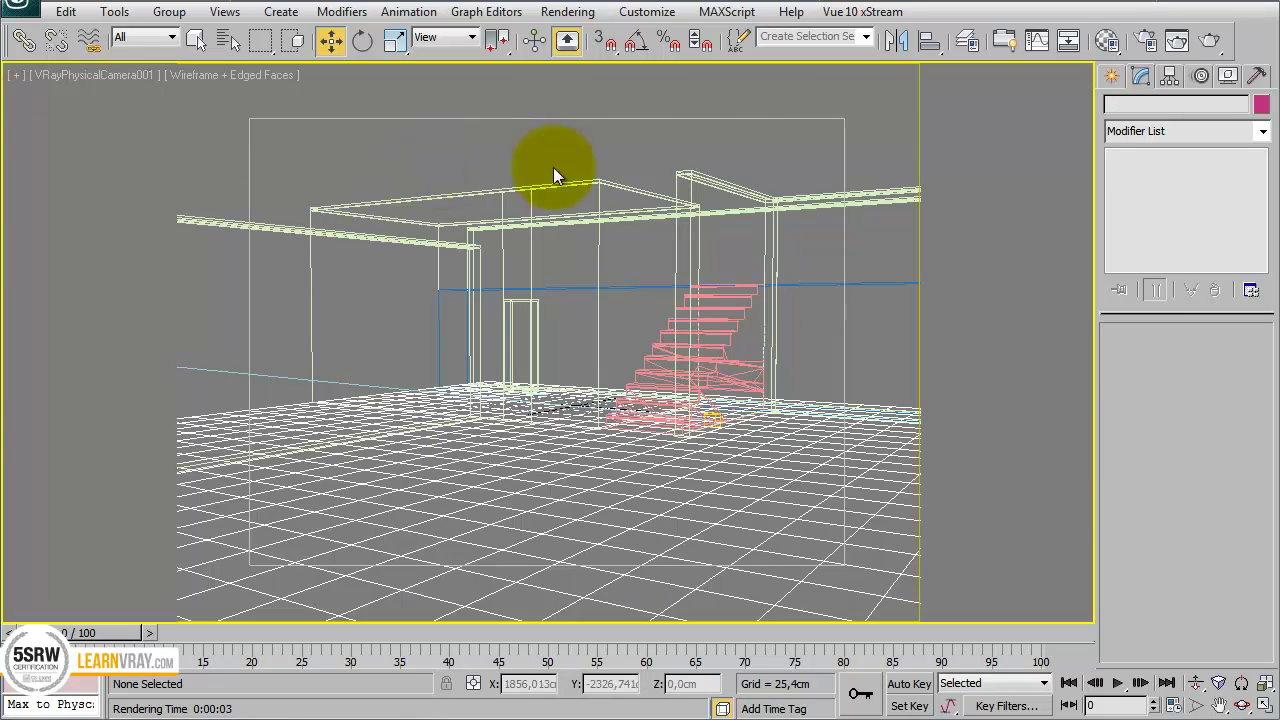
click(1208, 38)
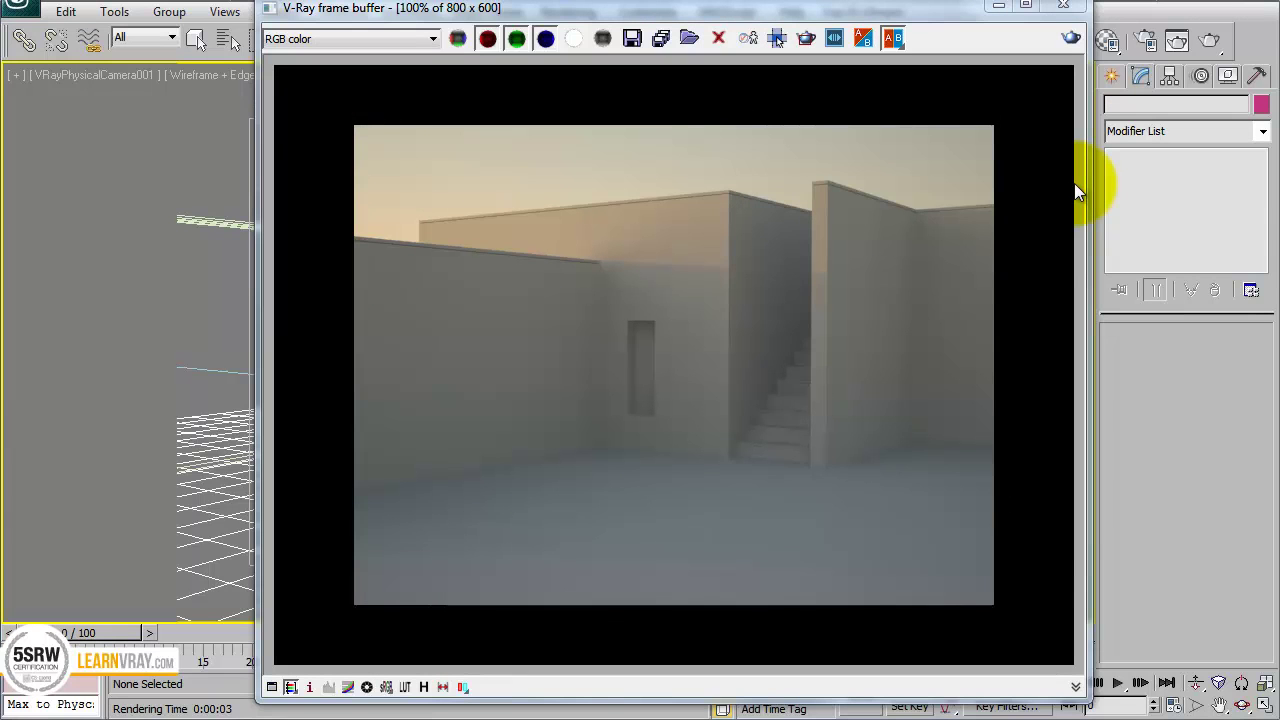
click(1063, 8)
- Move the VRaySun high above the building in the Front view, to about X -735 cm and Z 2319 cm
click(136, 327)
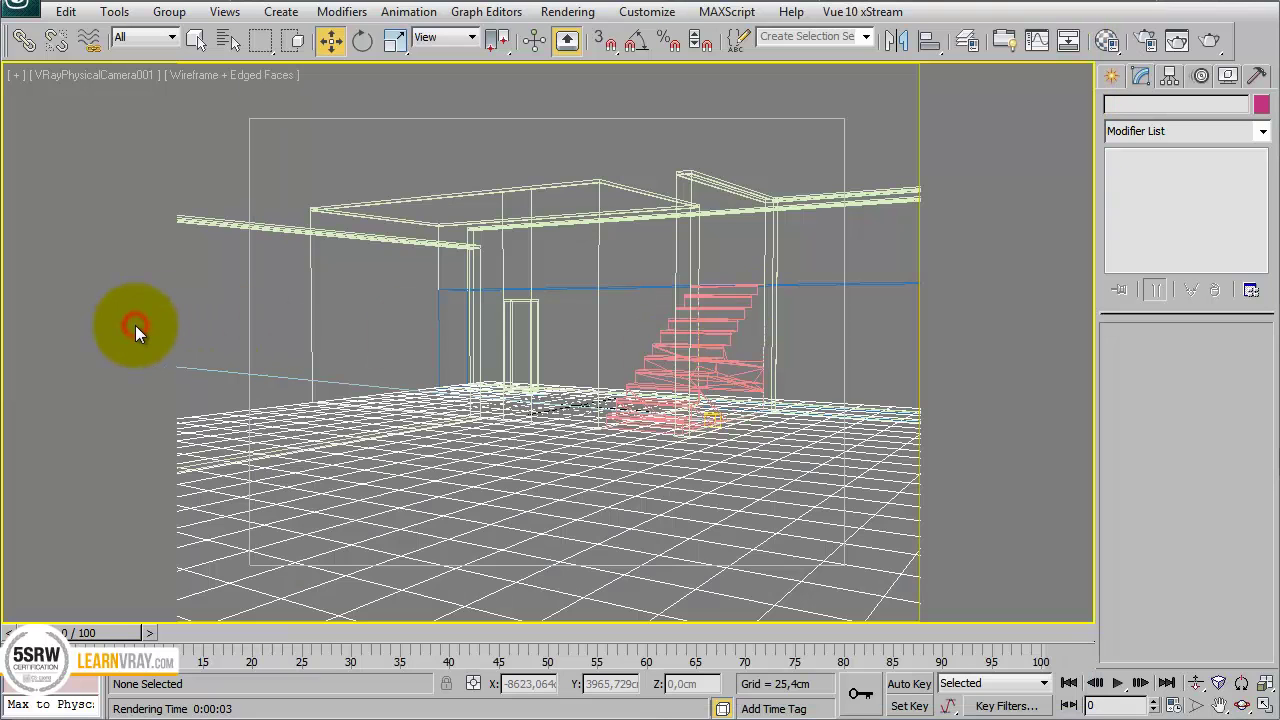
key(f)
scroll(429, 449, up, 2)
scroll(431, 452, down, 4)
scroll(431, 452, down, 3)
middle_drag(503, 317, 623, 294)
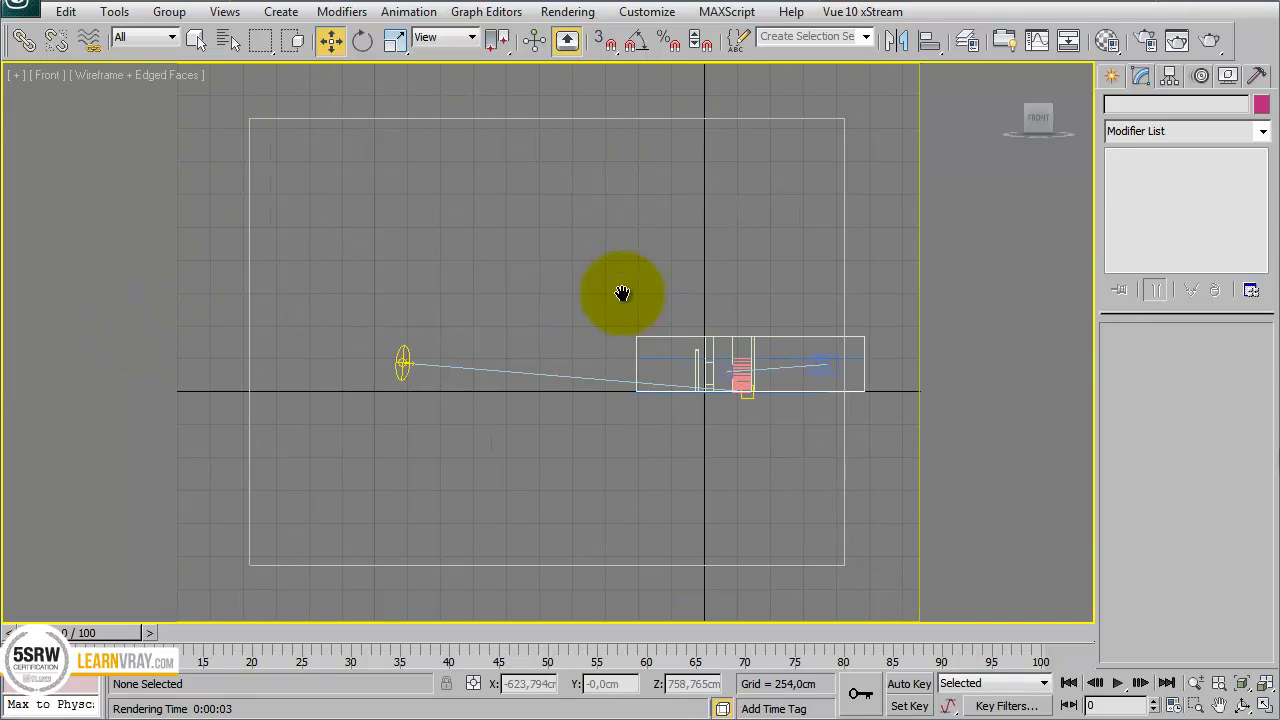
click(405, 362)
drag(404, 315, 634, 63)
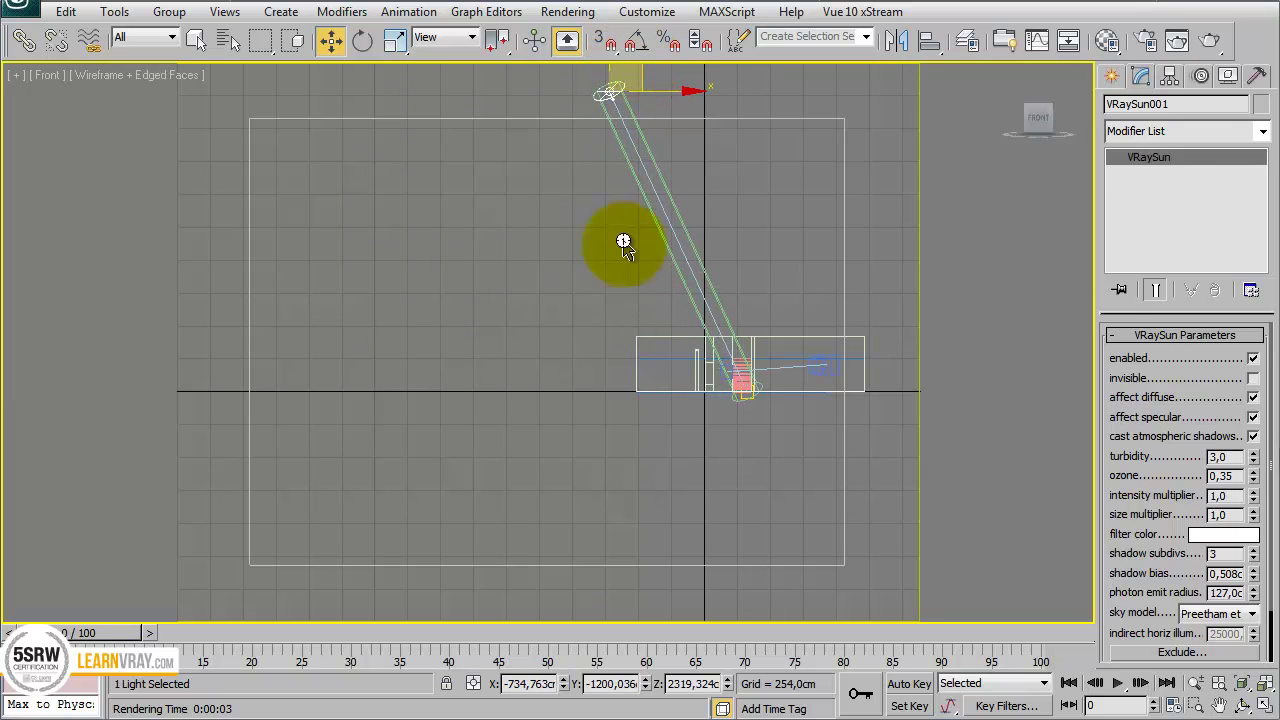
- Render the camera view with the high sun and inspect the pixel colour values on the bright sunlit wall
key(c)
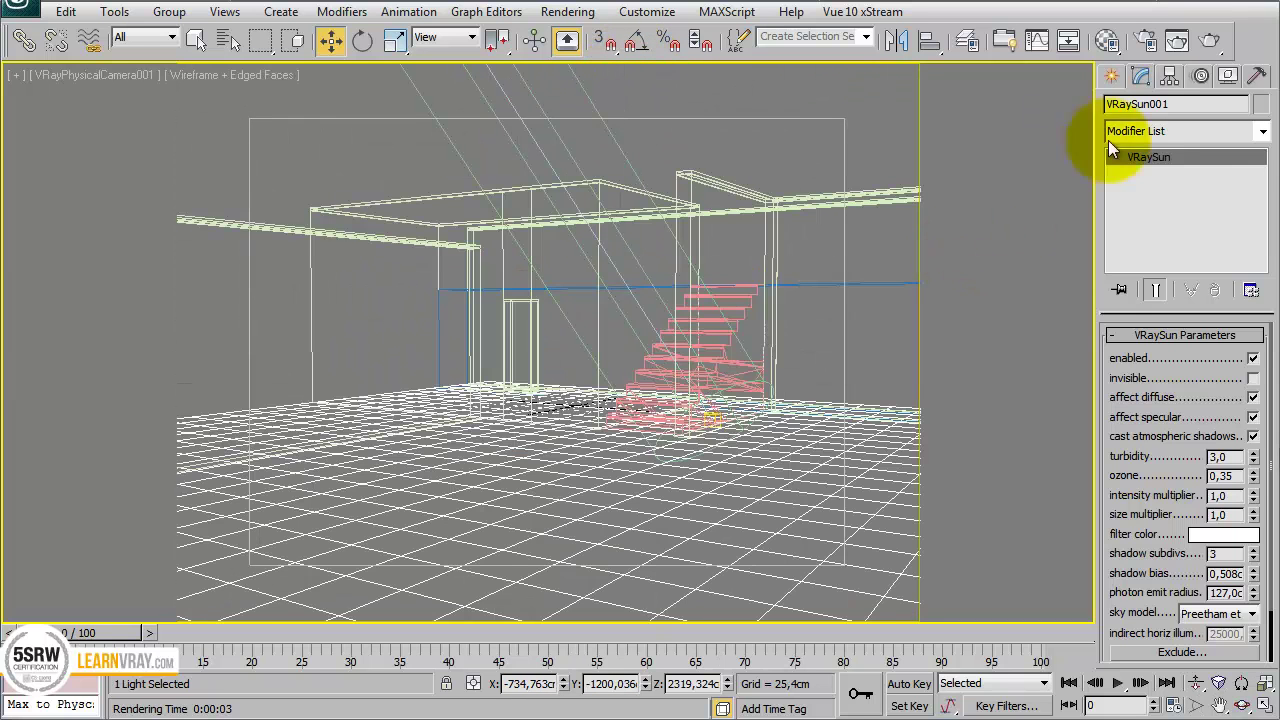
click(1211, 40)
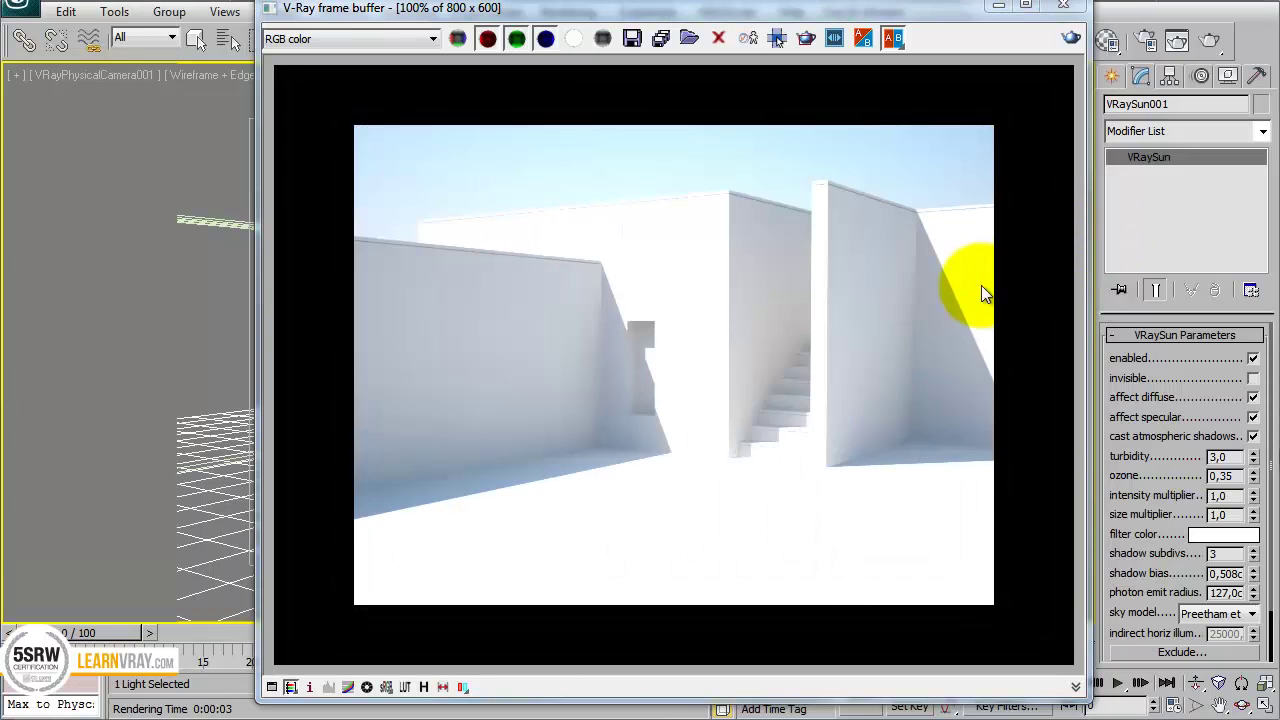
right_click(601, 226)
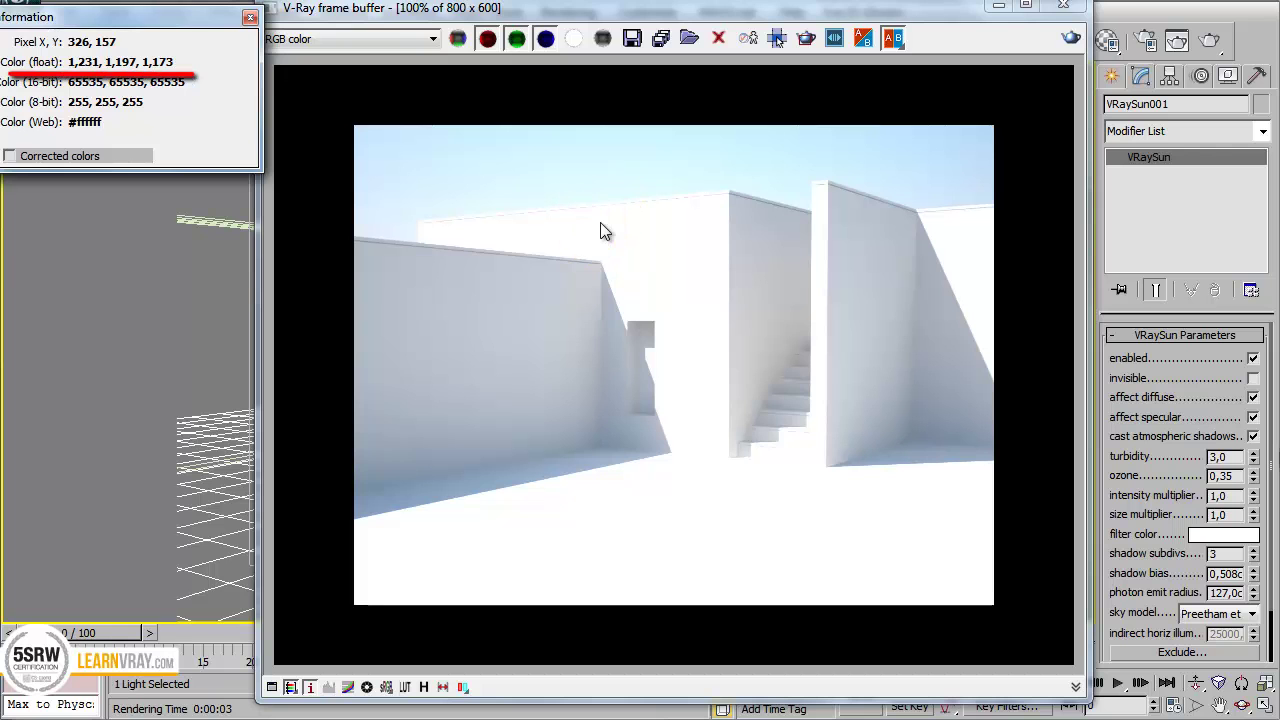
- Close the pixel information and the rendered image, and set the VRayPhysicalCamera's shutter speed to 250
click(602, 230)
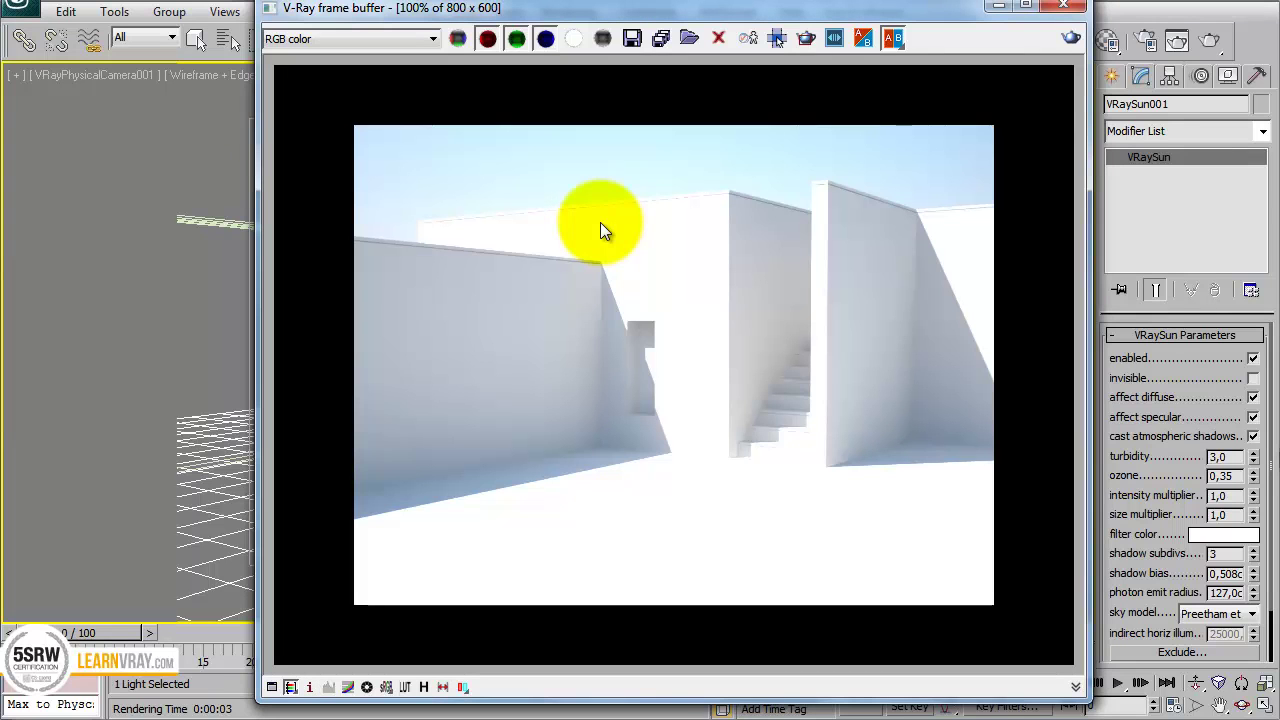
click(1064, 7)
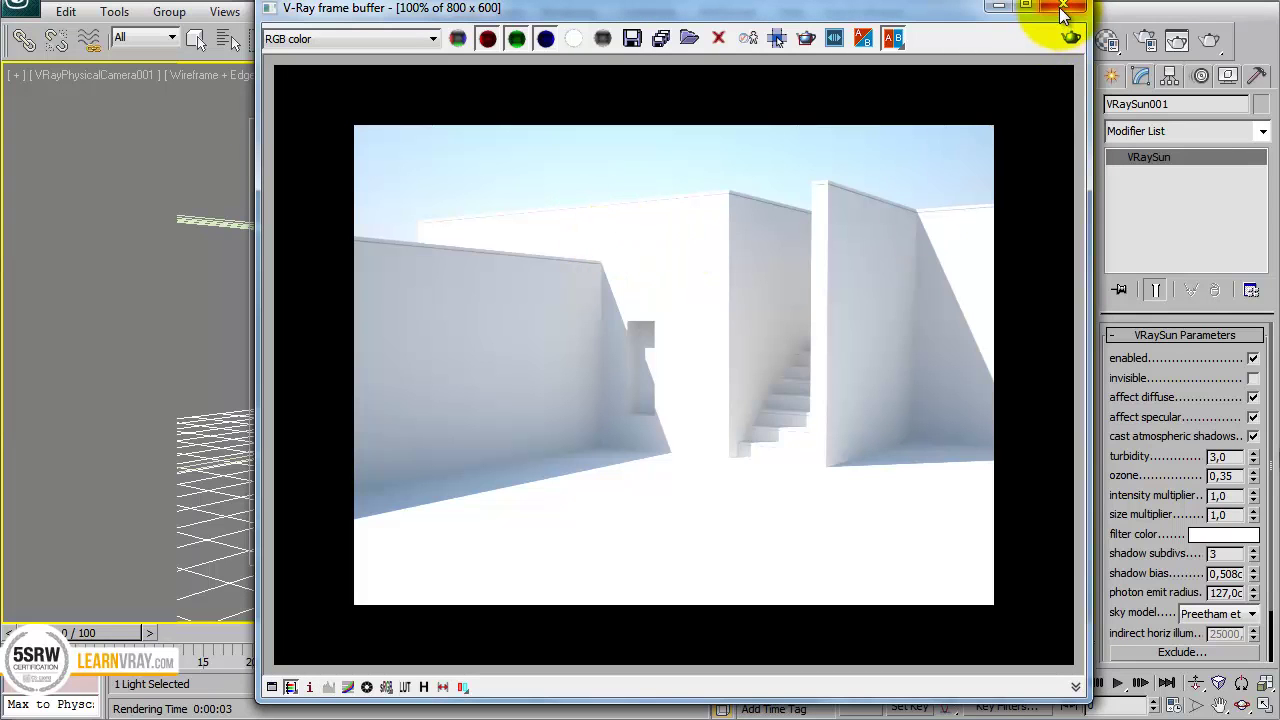
click(123, 84)
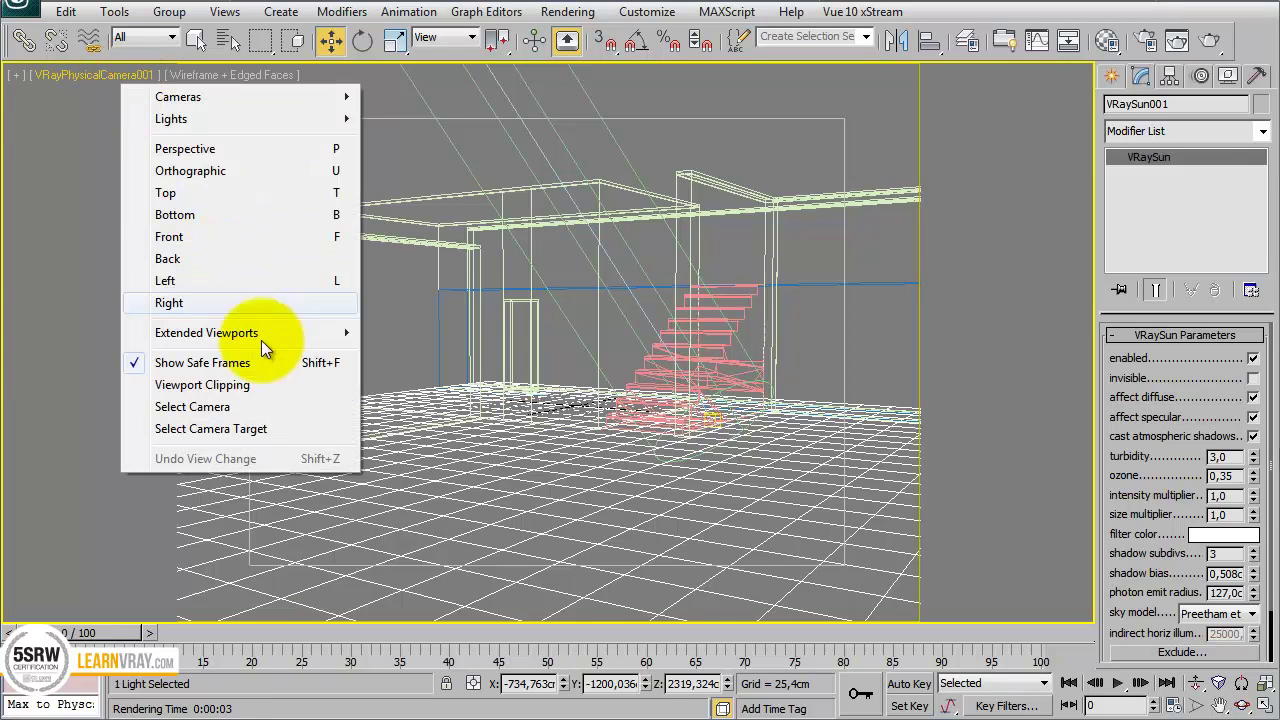
click(226, 407)
scroll(1200, 480, down, 5)
click(1230, 524)
drag(1240, 525, 1175, 530)
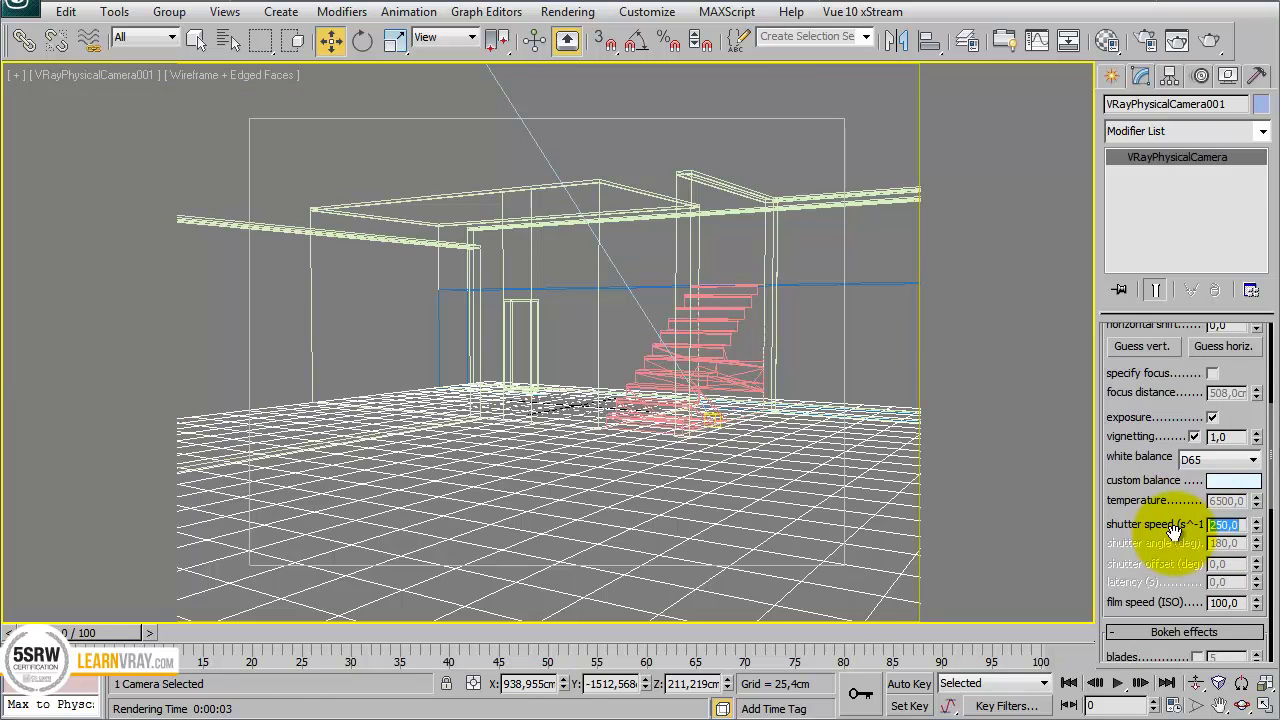
- Deselect the camera, render its view with the new shutter speed and close the frame buffer
click(964, 338)
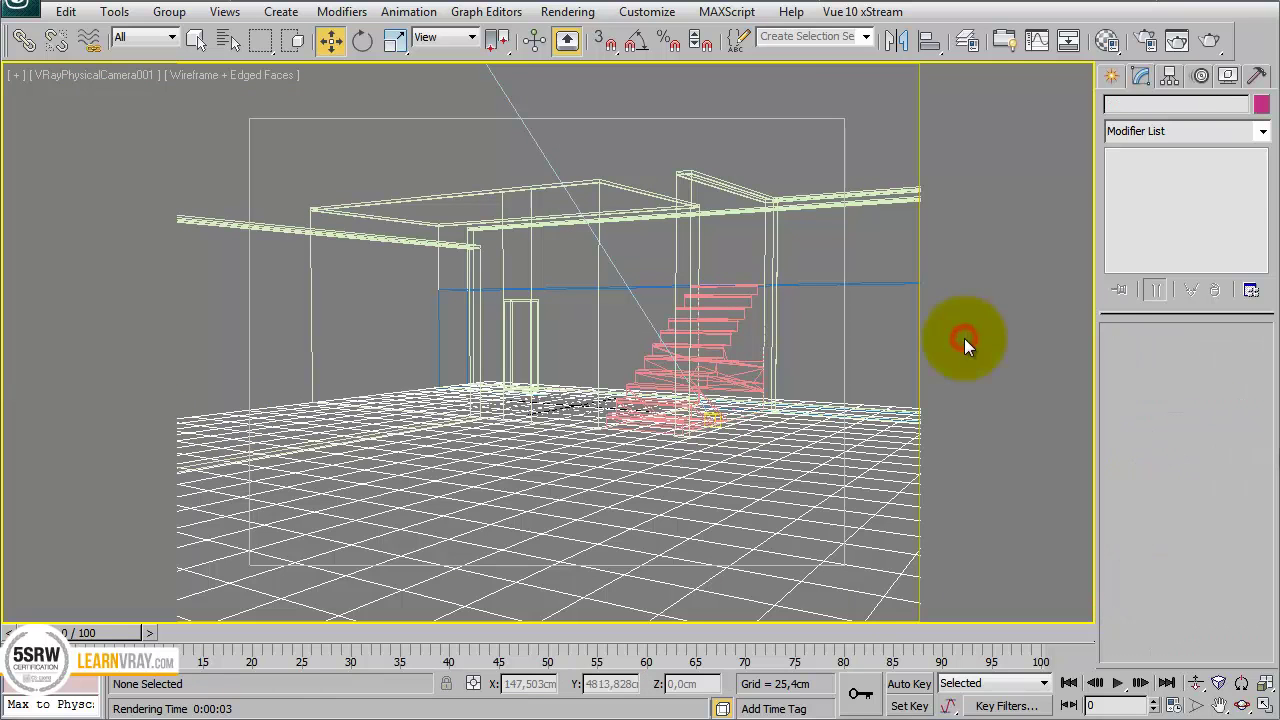
click(1207, 41)
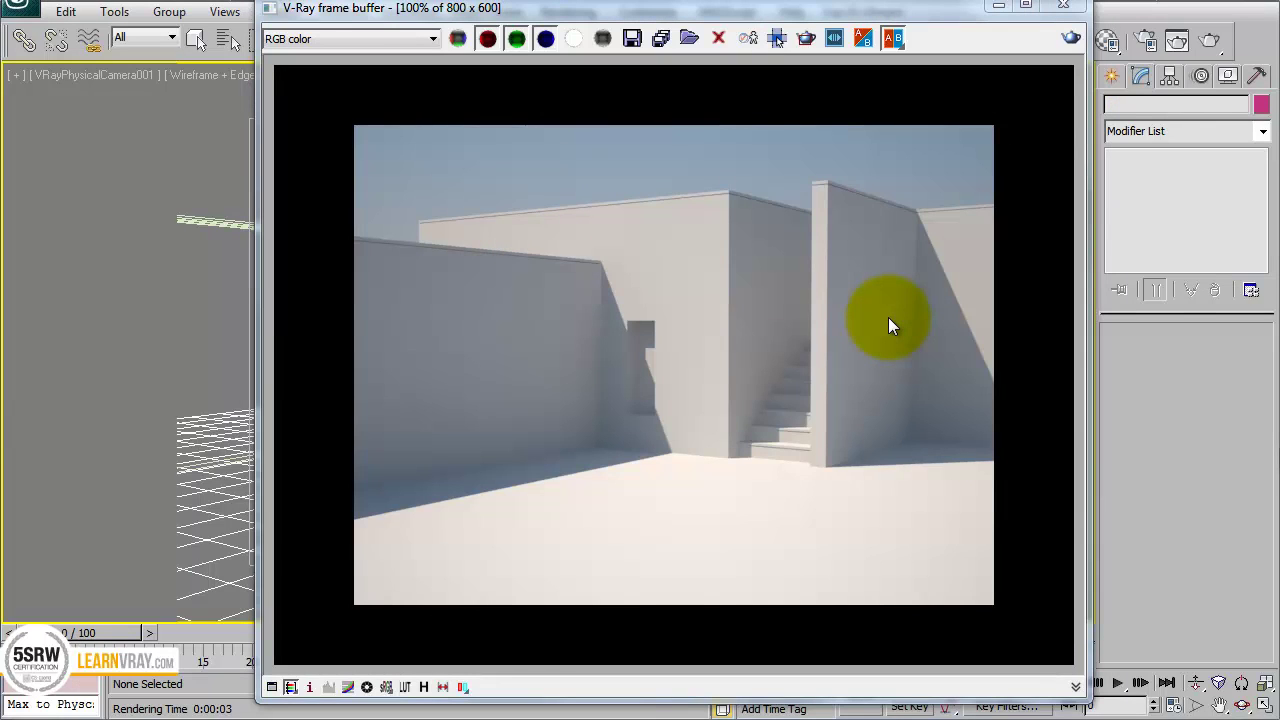
click(1063, 6)
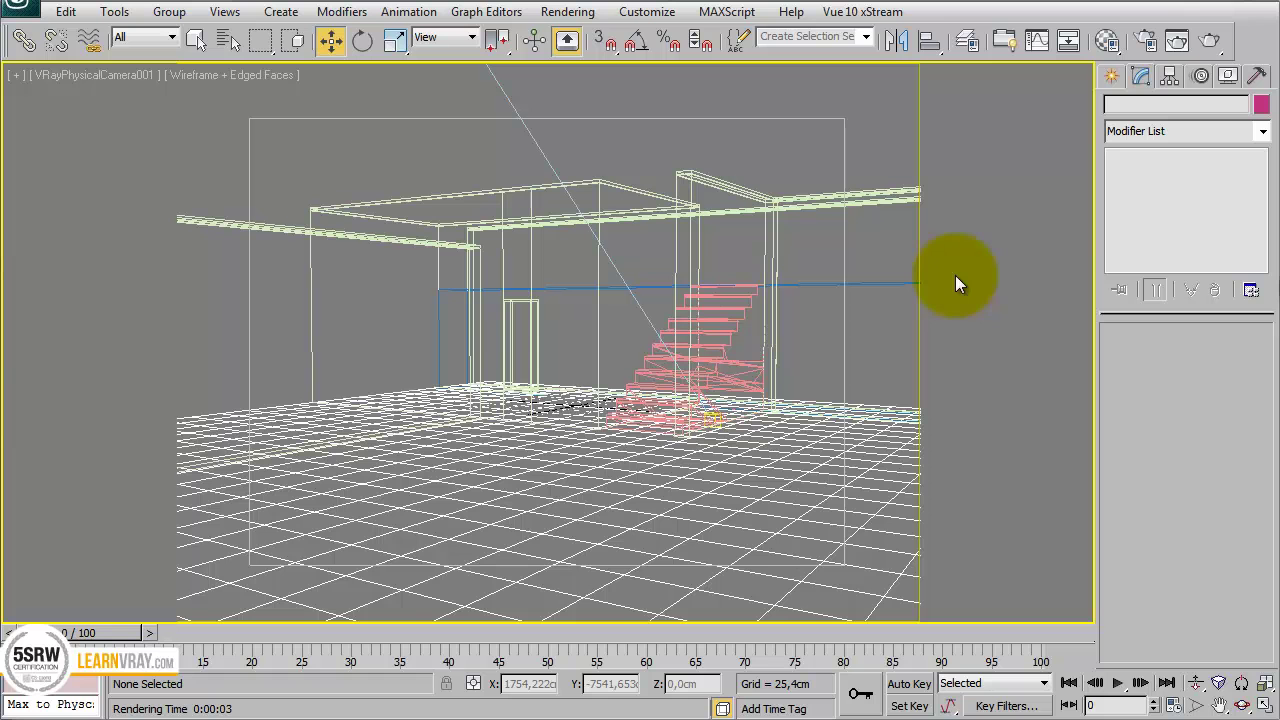
- Load the VRay - FINAL render preset with its settings and render the VRayPhysicalCamera view at 800 x 600
click(1152, 40)
click(655, 565)
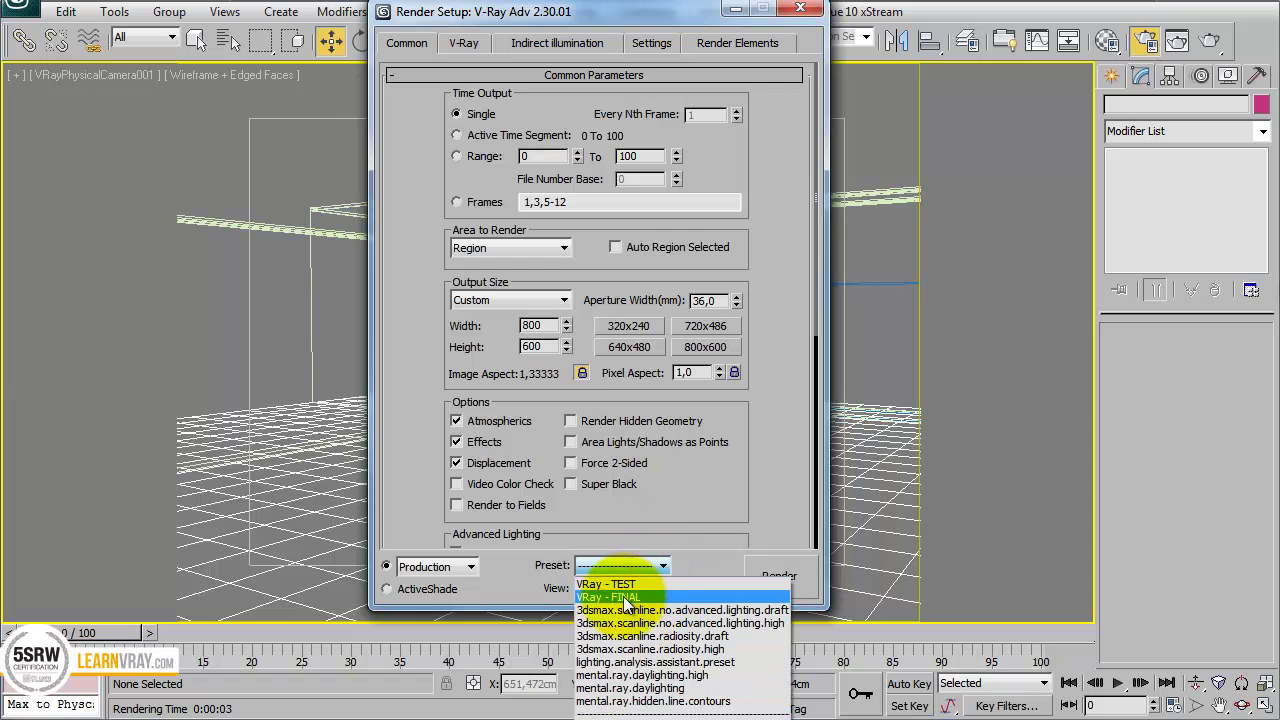
click(624, 598)
click(431, 663)
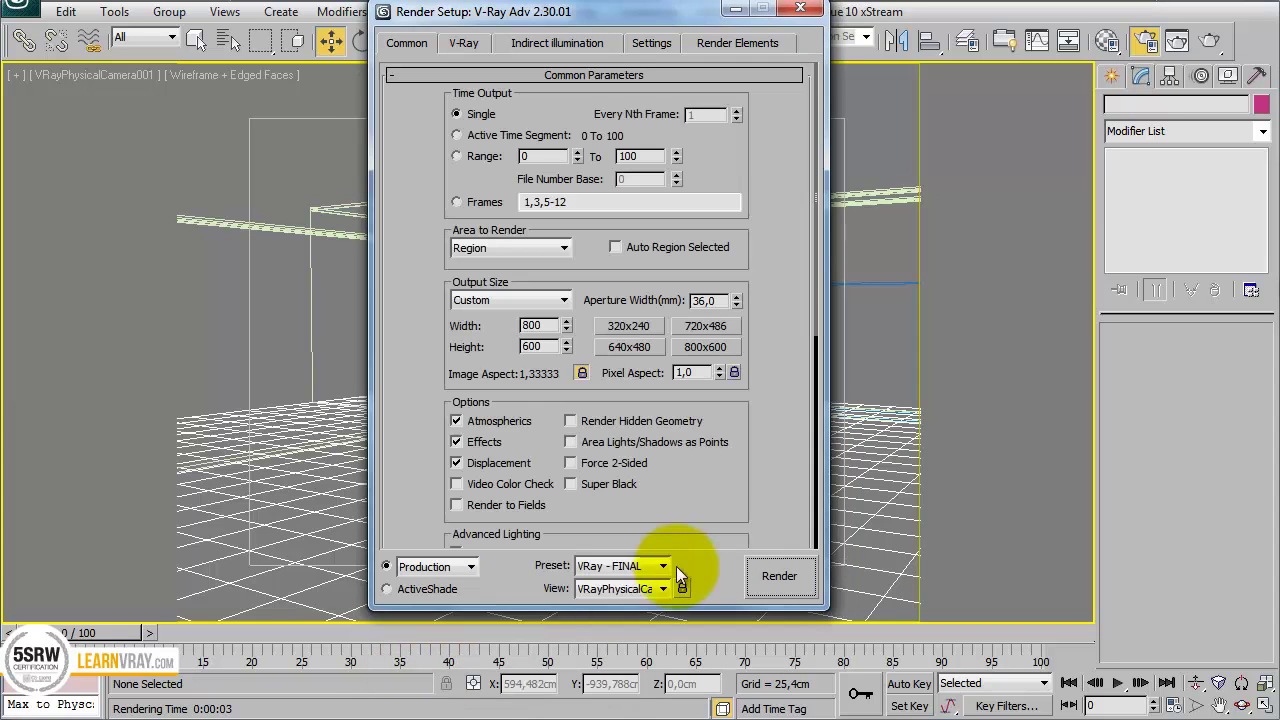
click(767, 572)
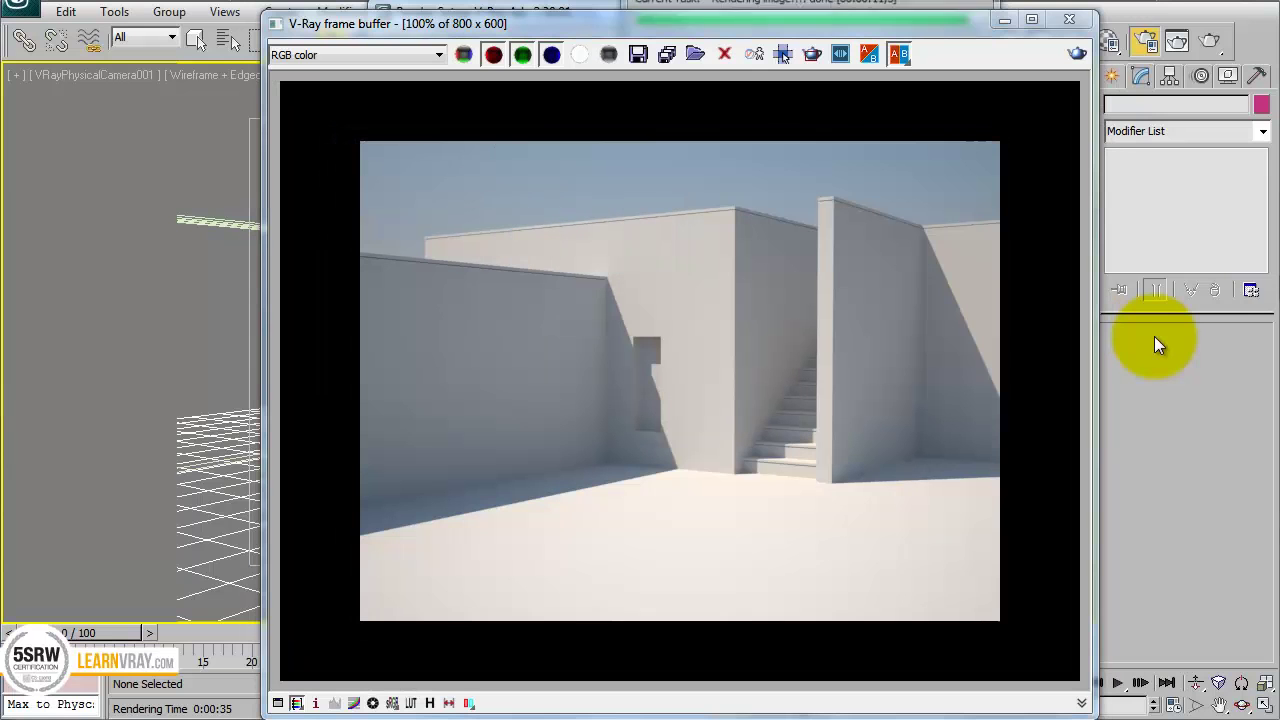
- Show the colour corrections beside the rendered image and lower the exposure to -0,13
drag(808, 33, 620, 10)
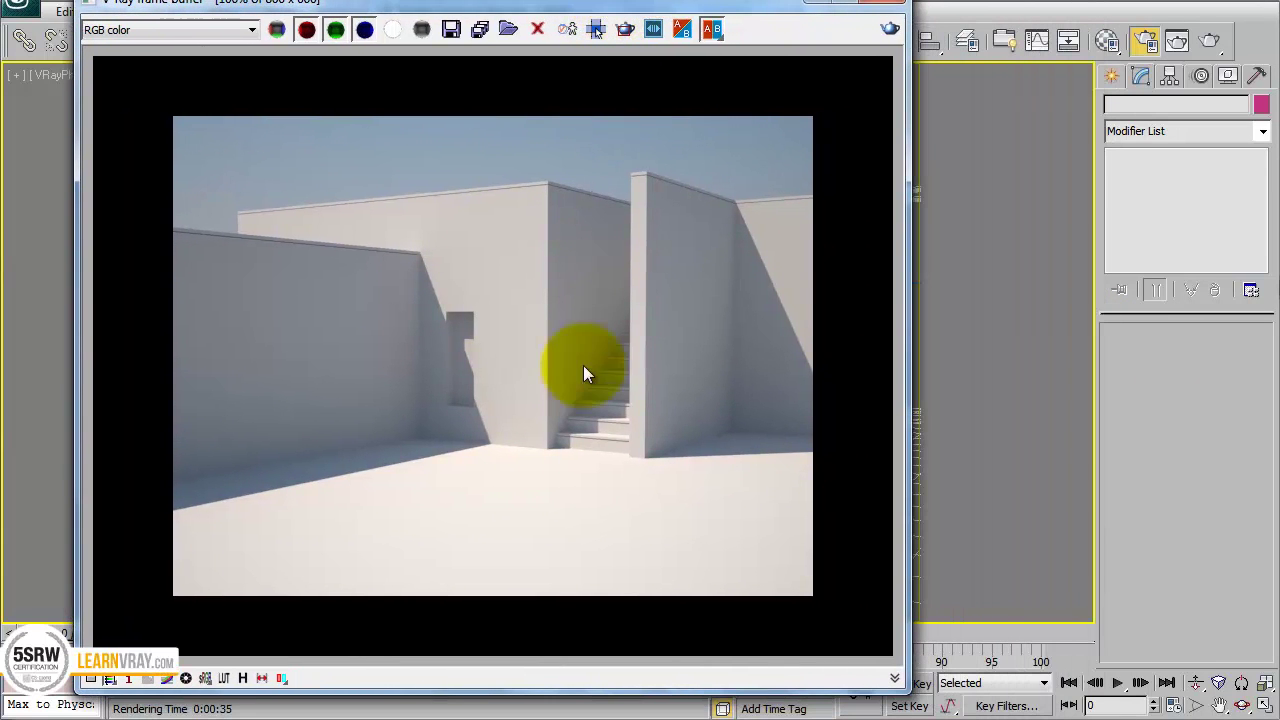
click(89, 680)
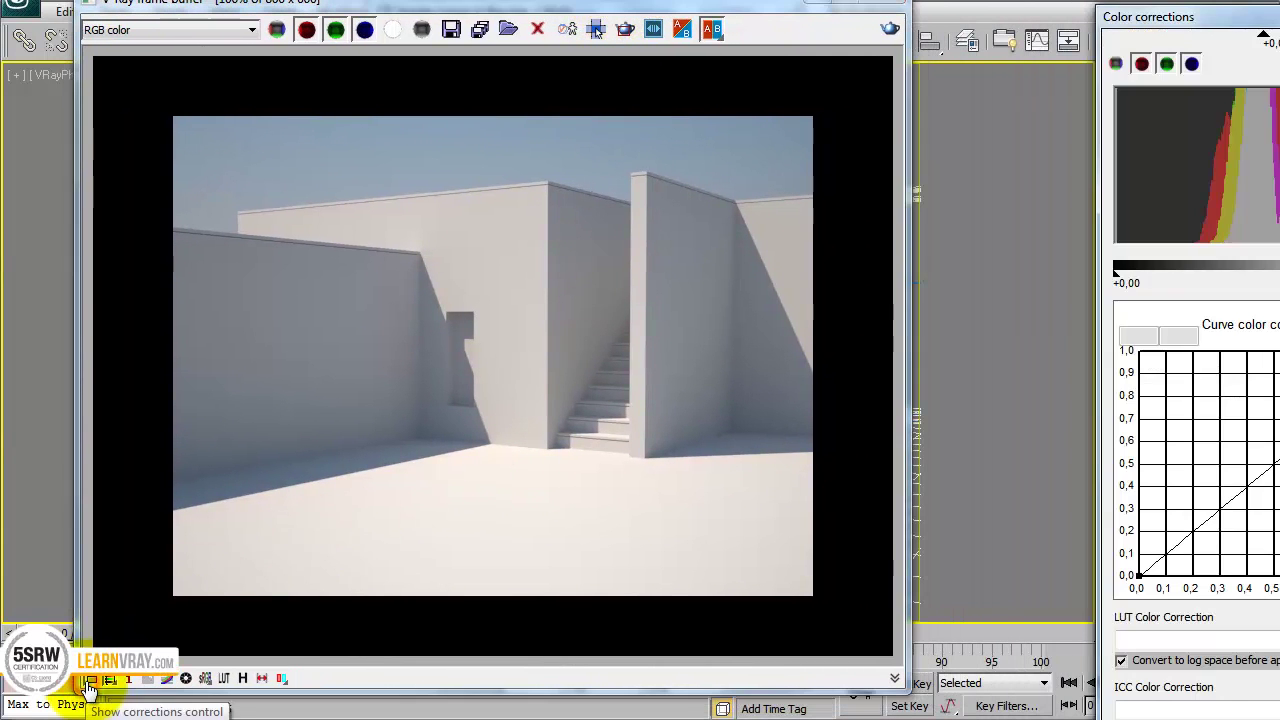
drag(1190, 15, 983, 2)
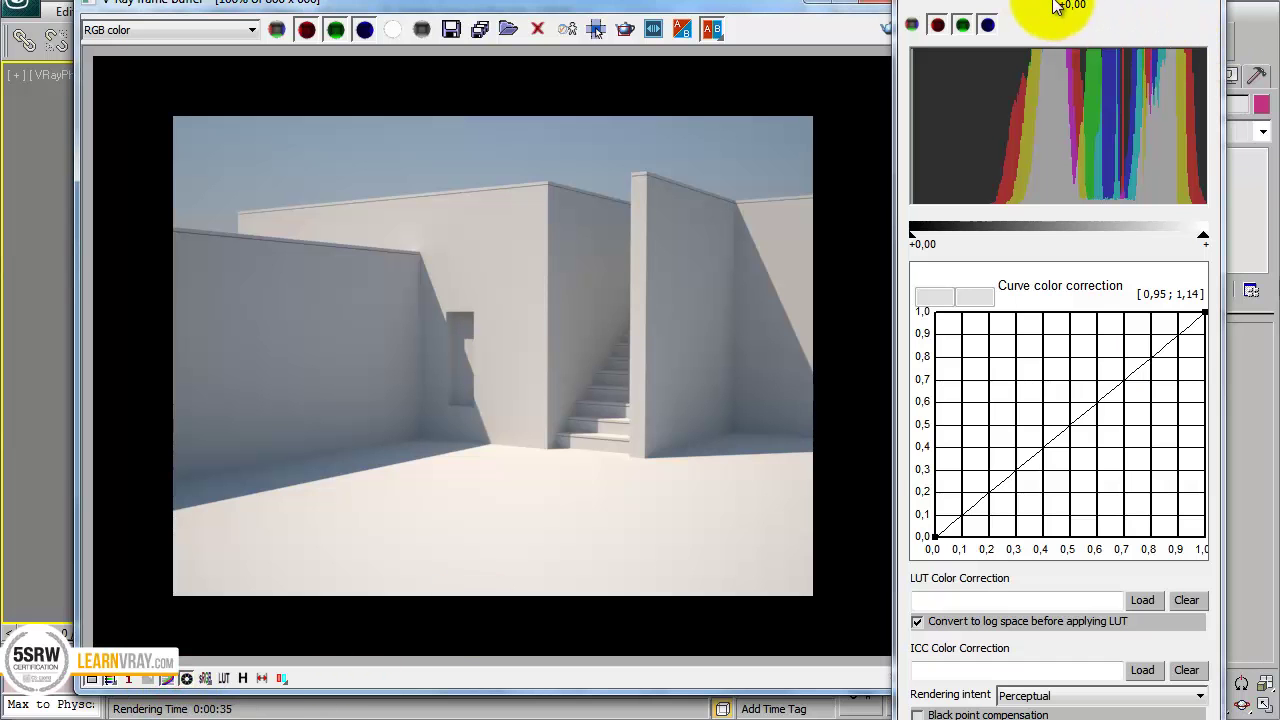
drag(1060, 8, 1060, 8)
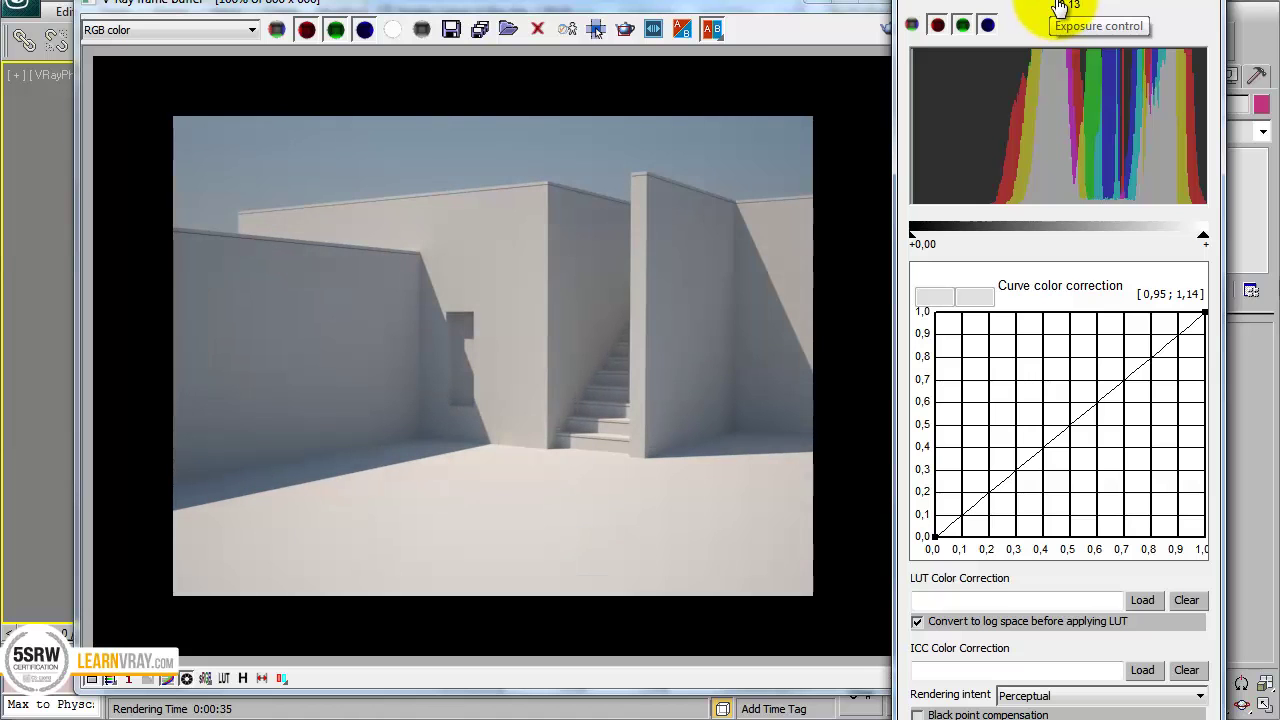
- Shape the colour correction curve into a gentle S that darkens shadows and lifts highlights, then close the corrections
click(934, 536)
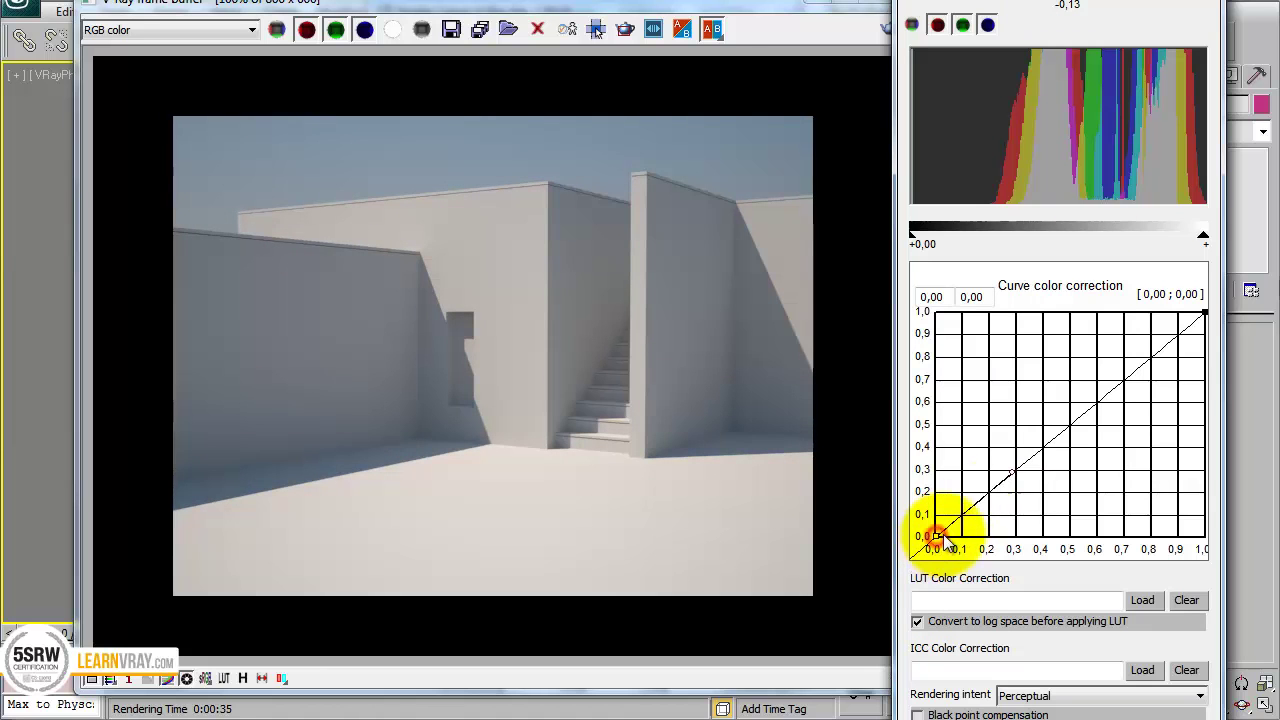
drag(1011, 477, 1030, 500)
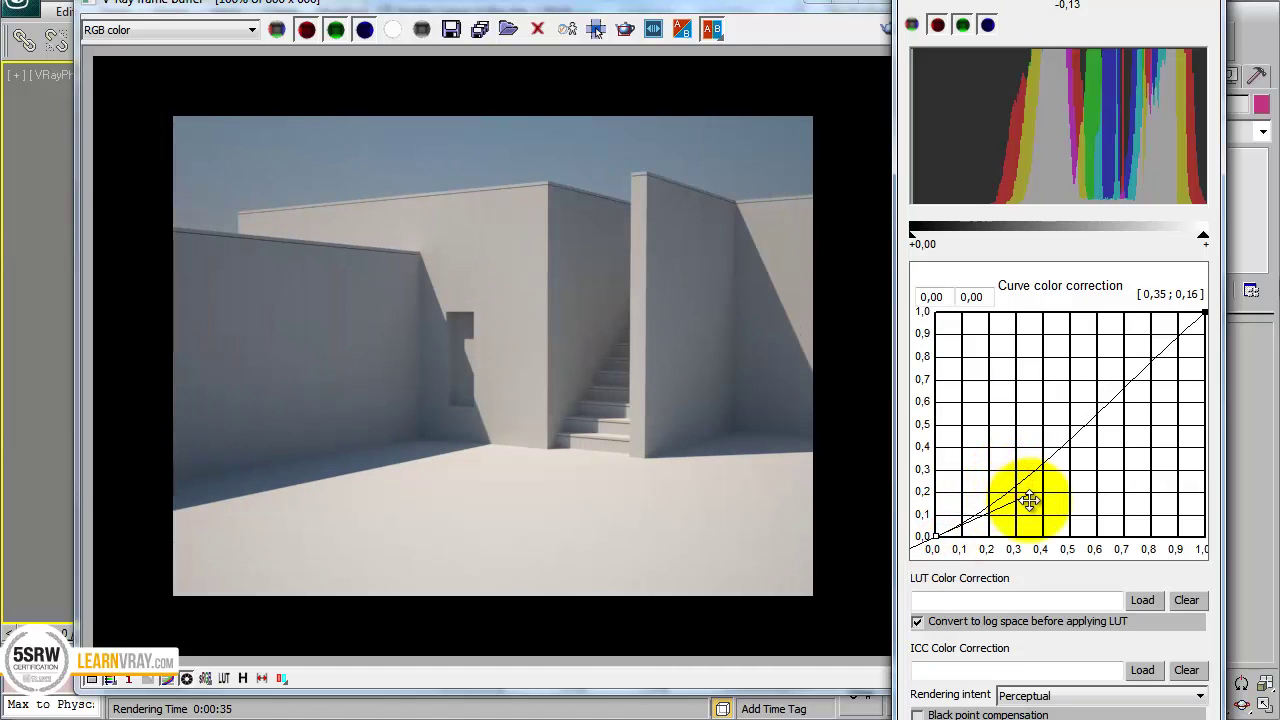
click(1201, 313)
drag(1128, 373, 1093, 358)
click(933, 535)
drag(933, 535, 1048, 498)
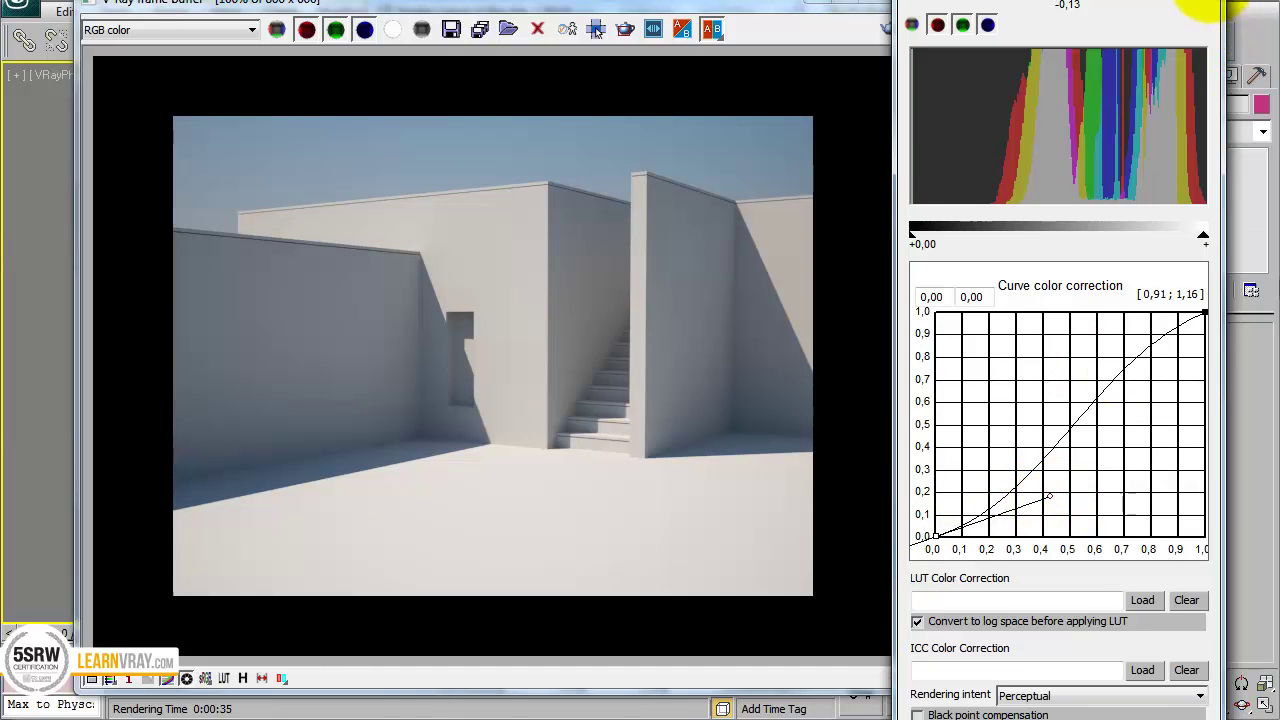
click(1208, 6)
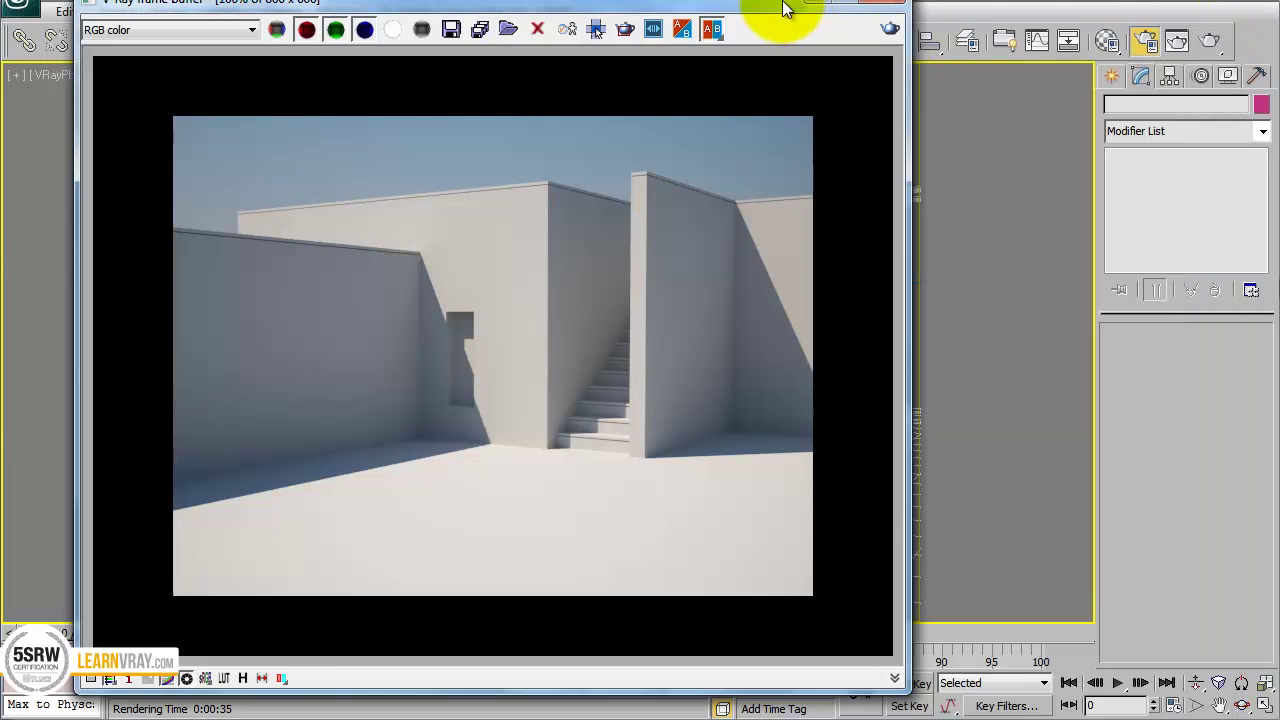
drag(833, 27, 951, 14)
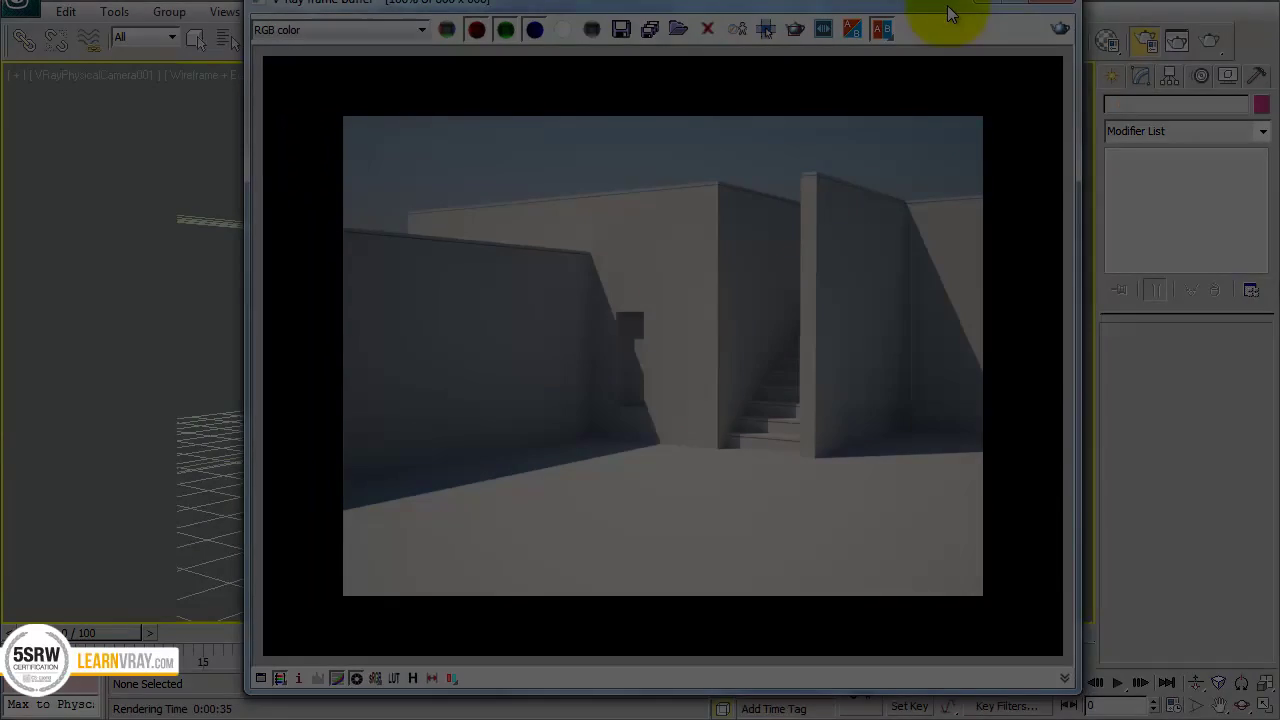